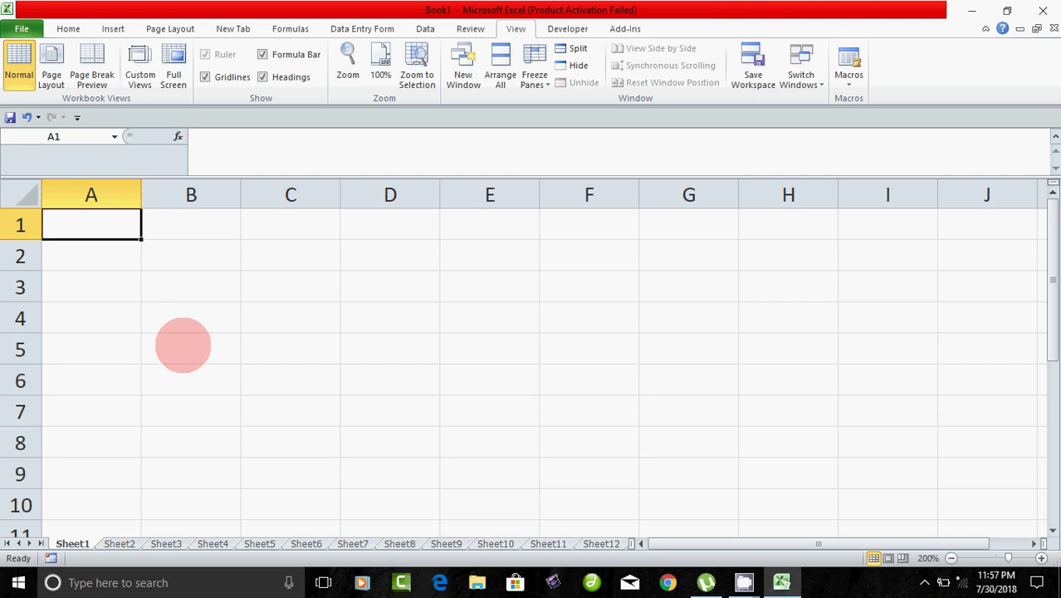
Enter sun in cell A1 and mon in cell A2
left_click(130, 378)
left_click(104, 232)
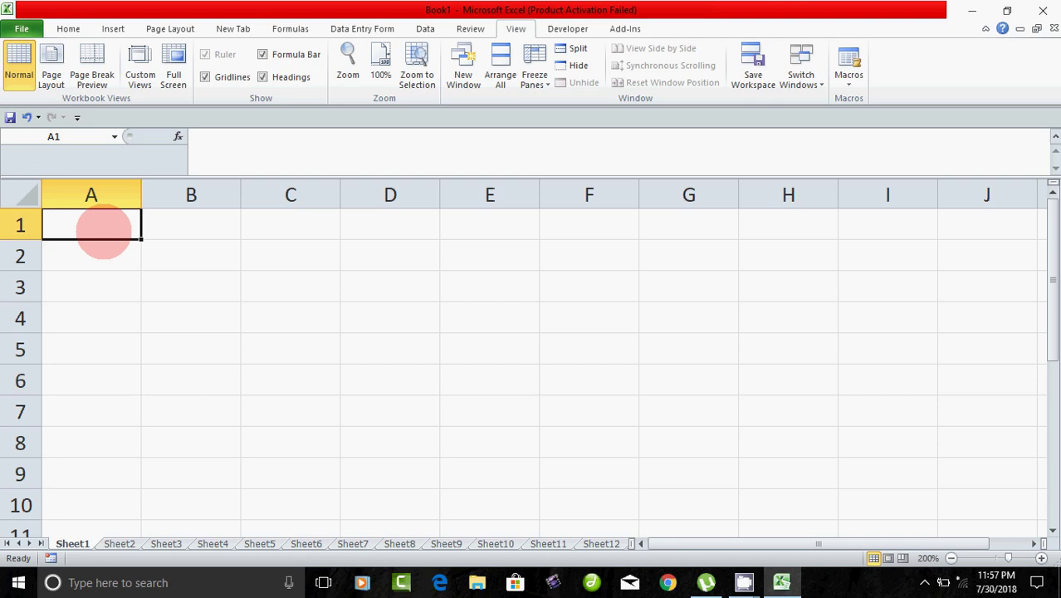
type("sub")
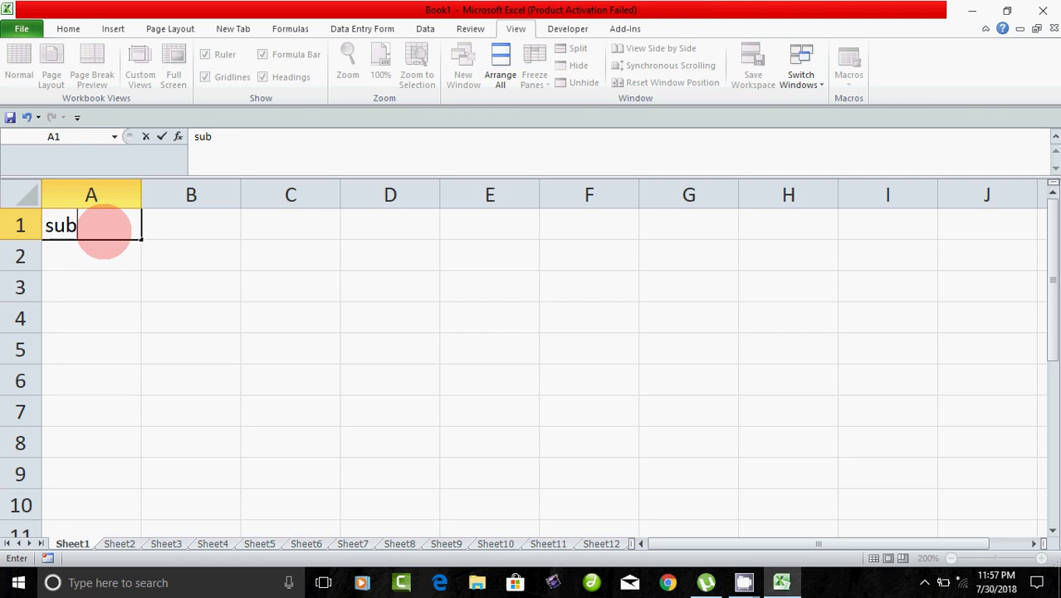
key("BackSpace")
type("n")
key("Return")
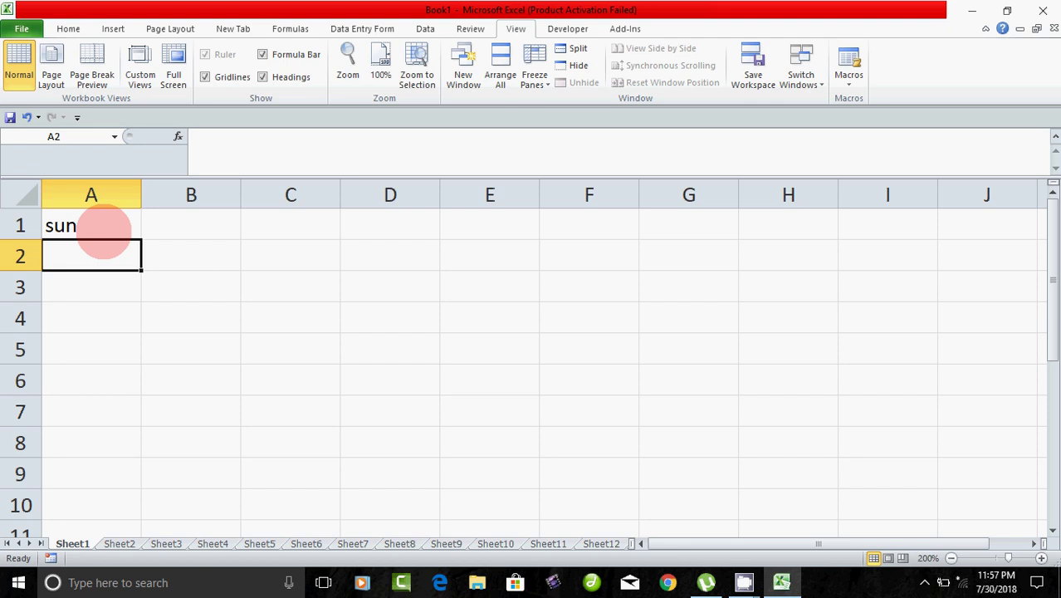
type("mon")
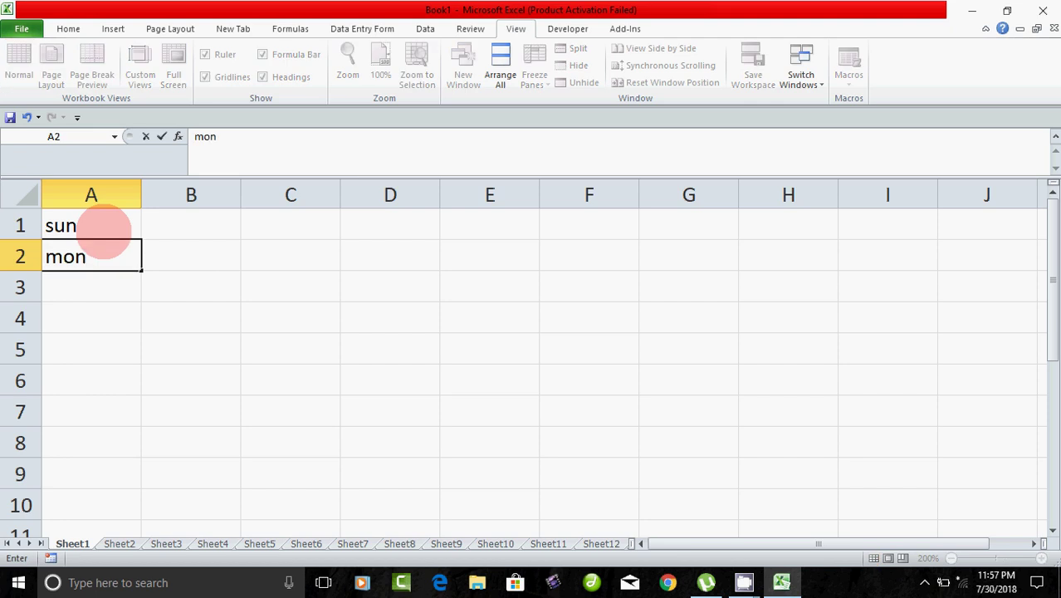
key("Return")
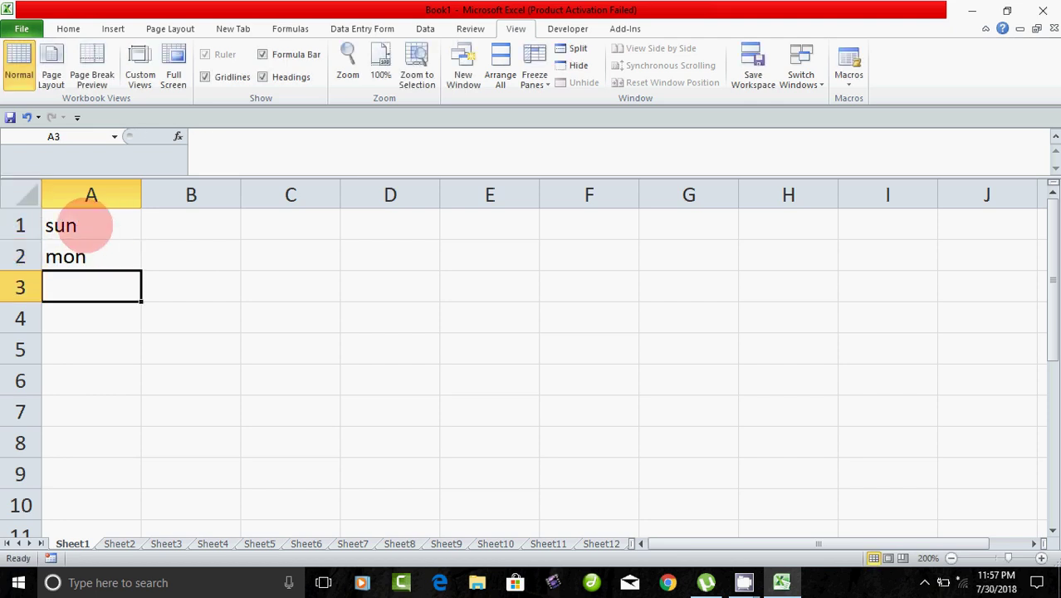
Extend the weekday series from A1:A2 down to cell A8 with the fill handle
left_click_drag(92, 229, 83, 254)
left_click(91, 318)
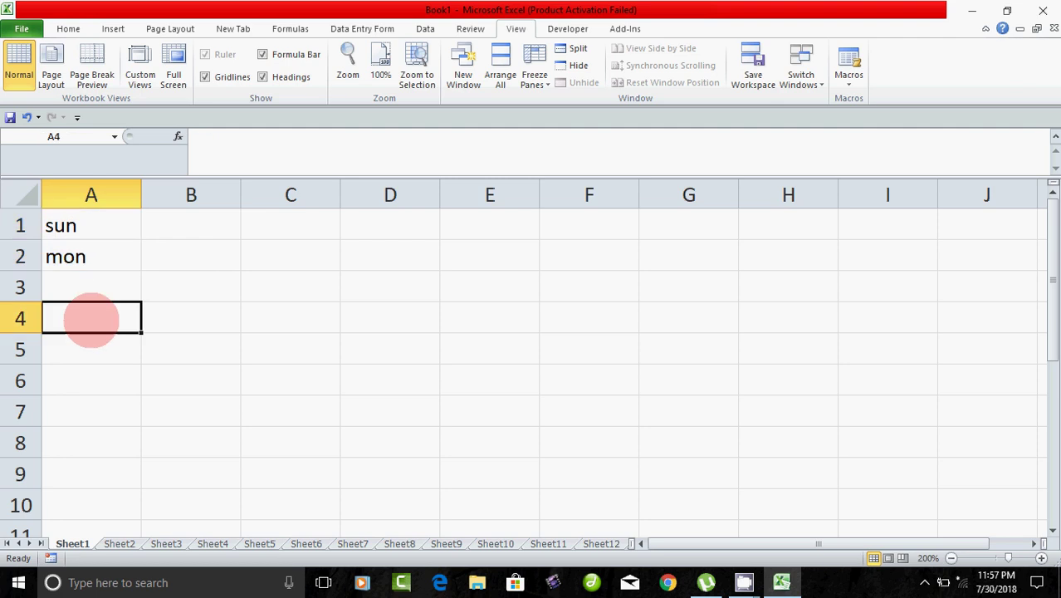
left_click(75, 223)
left_click(87, 257)
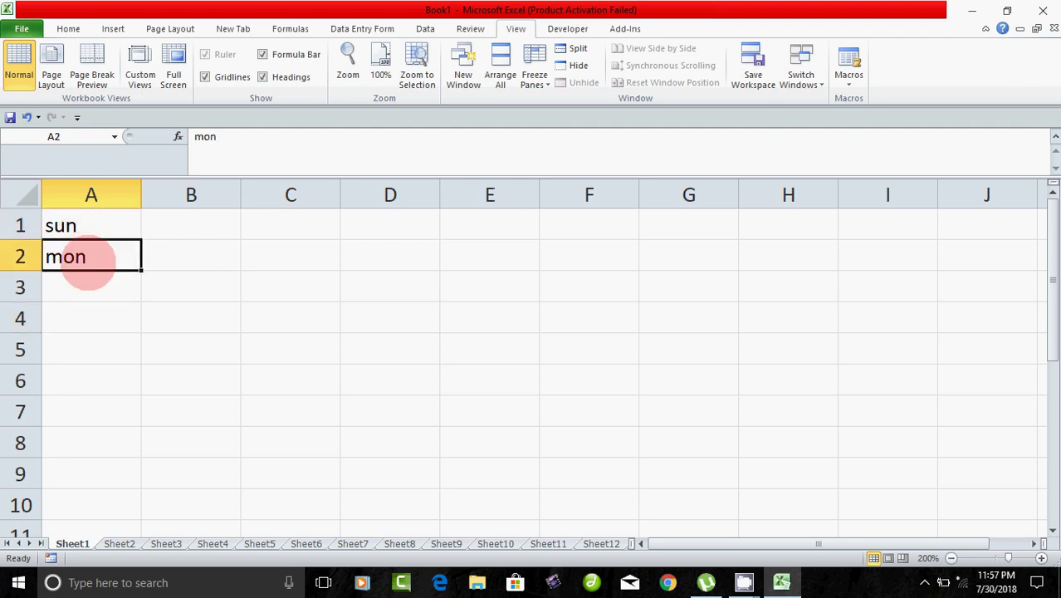
left_click(89, 284)
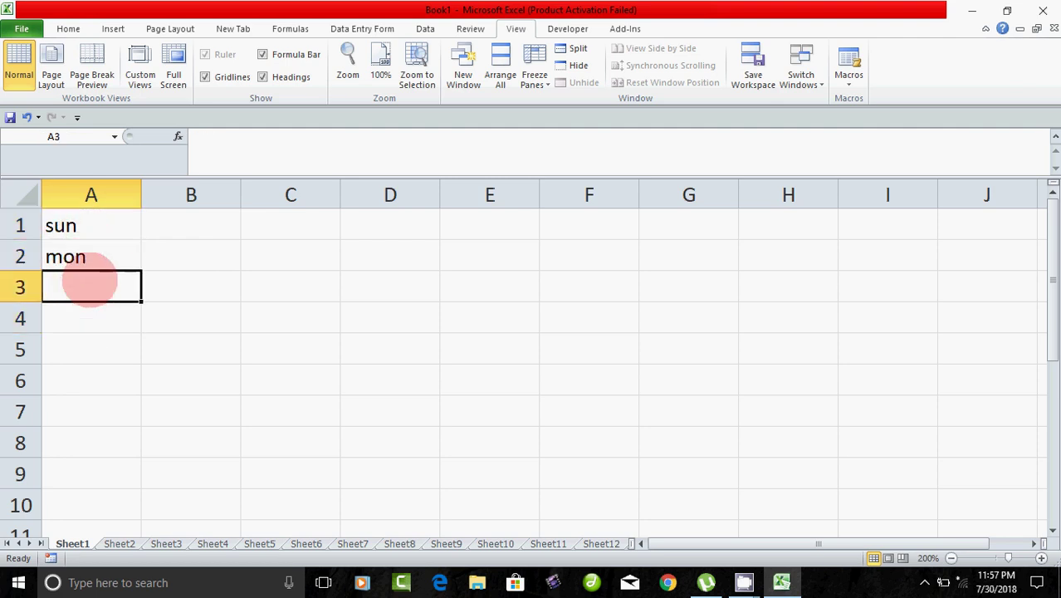
left_click_drag(93, 223, 148, 450)
Check the filled weekday entries cell by cell in A1:A8
left_click(106, 284)
left_click(105, 232)
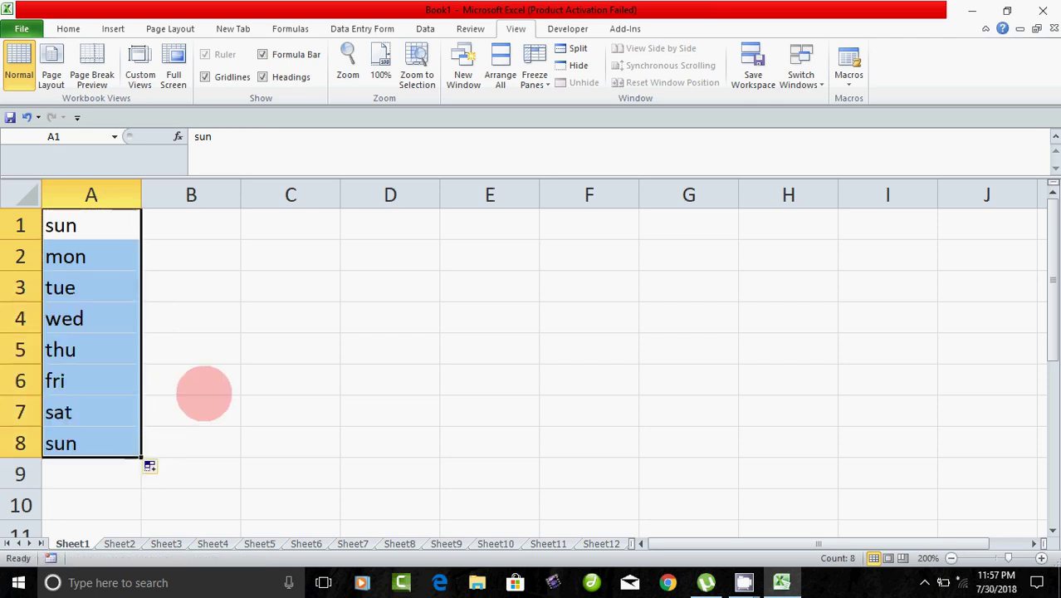
left_click(97, 256)
left_click(101, 287)
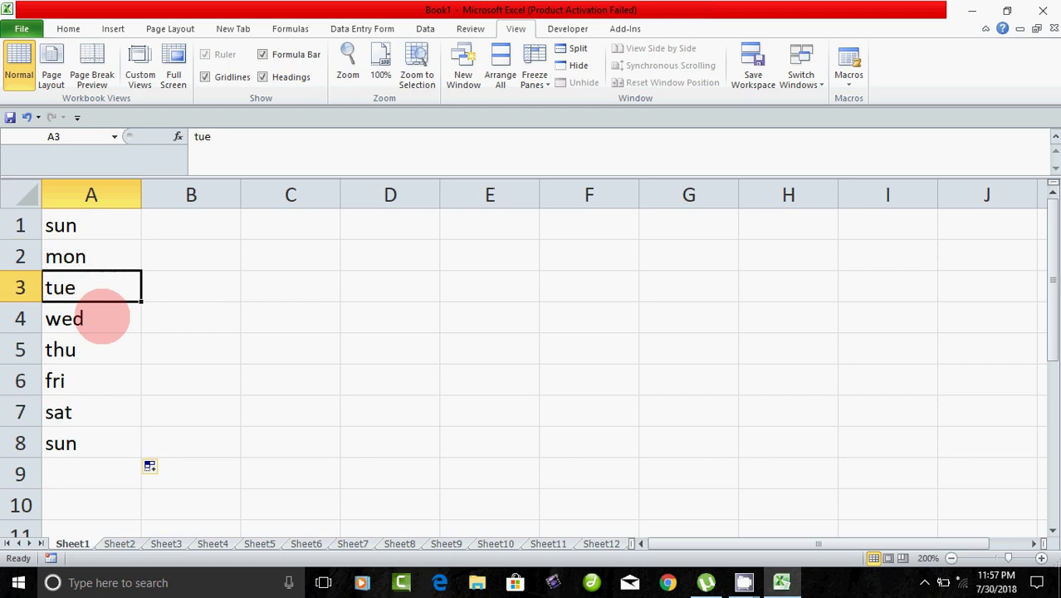
left_click(104, 319)
left_click(106, 351)
left_click(109, 384)
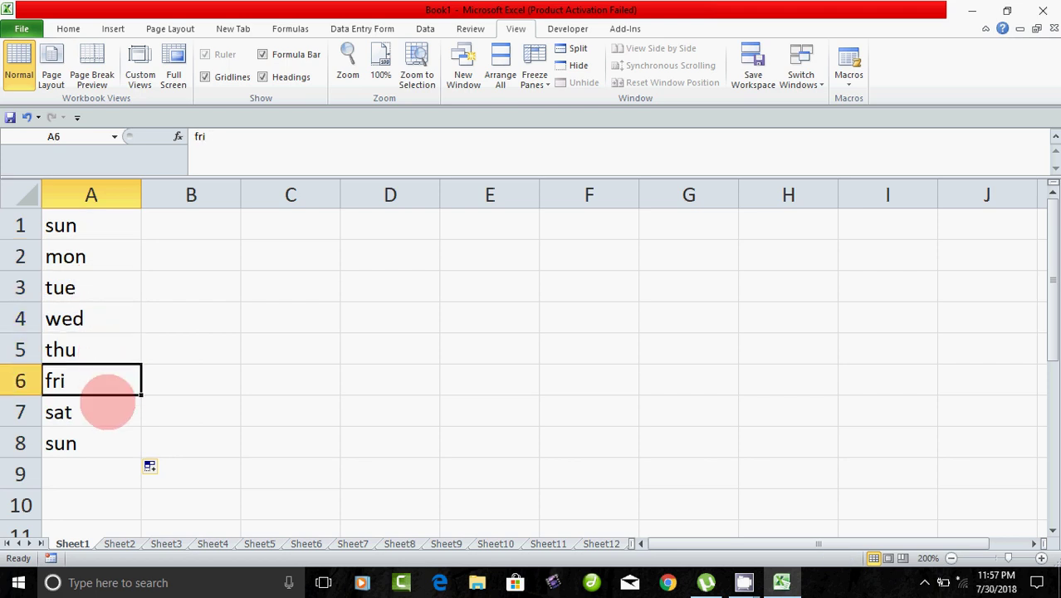
left_click(107, 412)
left_click(110, 443)
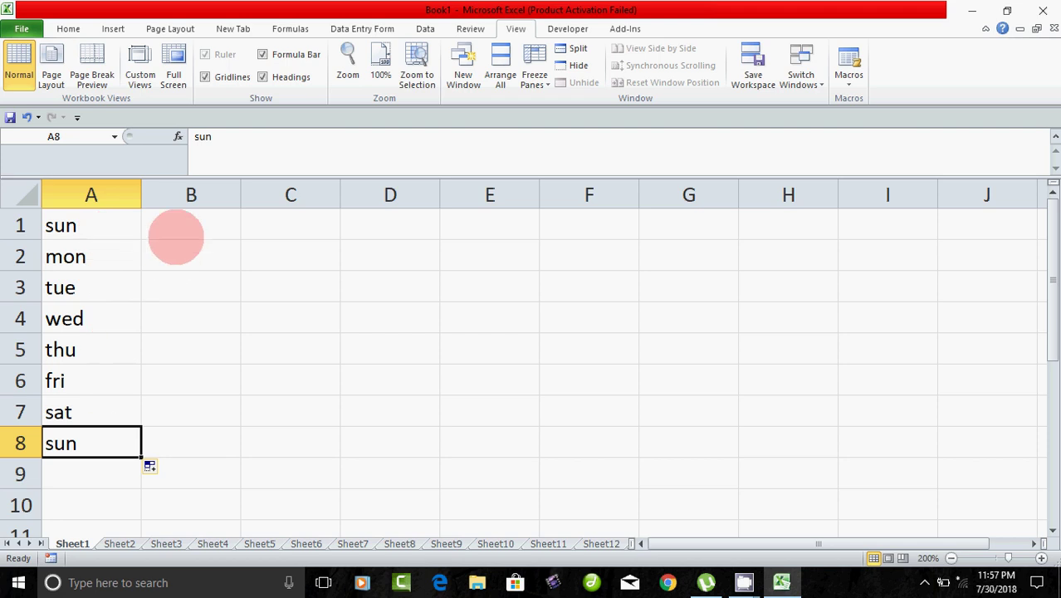
Enter jan in cell B1 and feb in cell B2
left_click(176, 221)
type("jan")
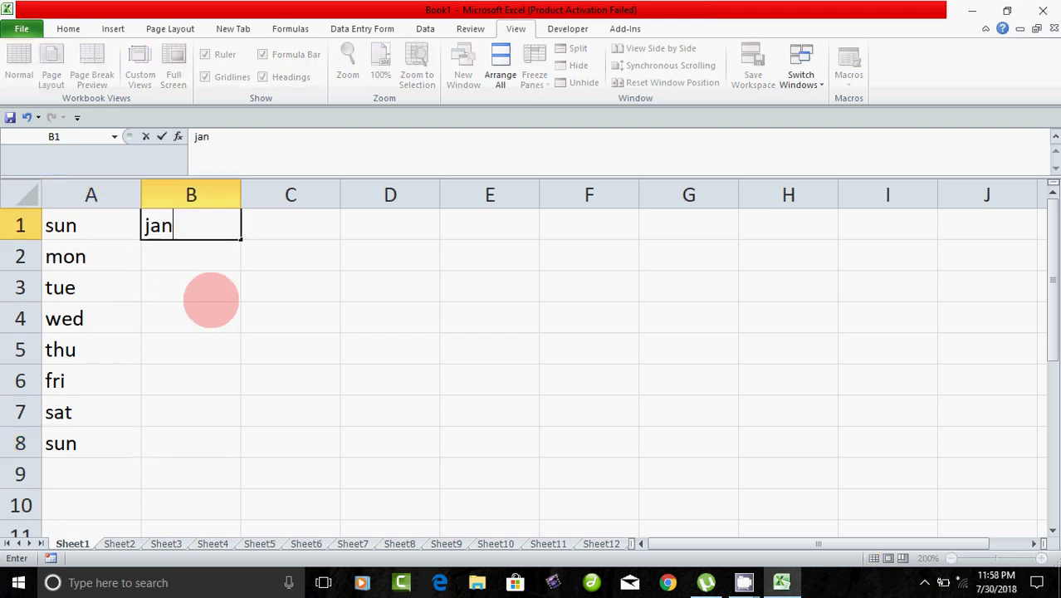
key("Return")
type("fe")
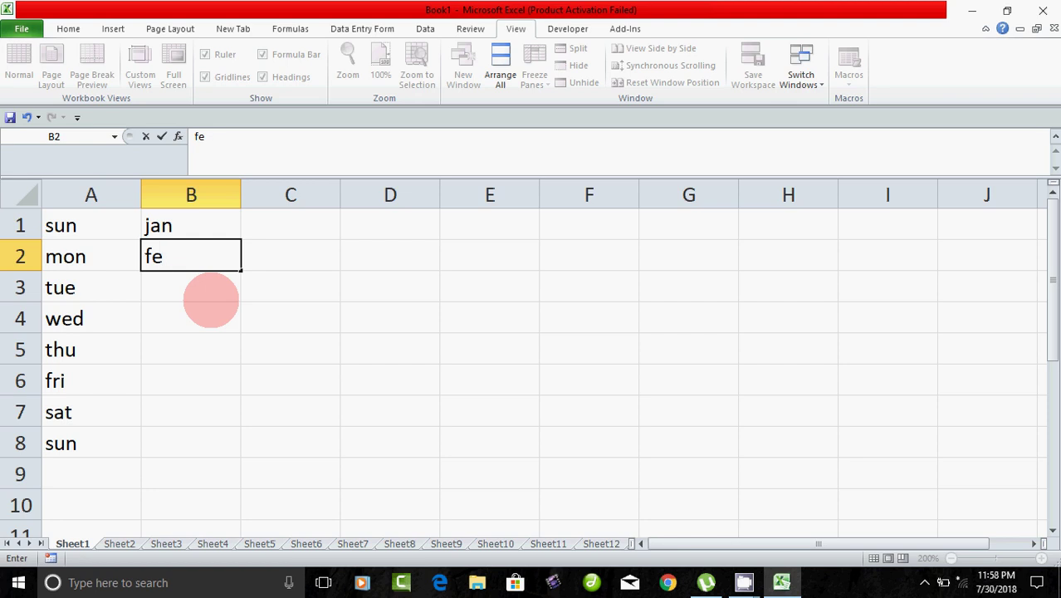
type("b")
key("Return")
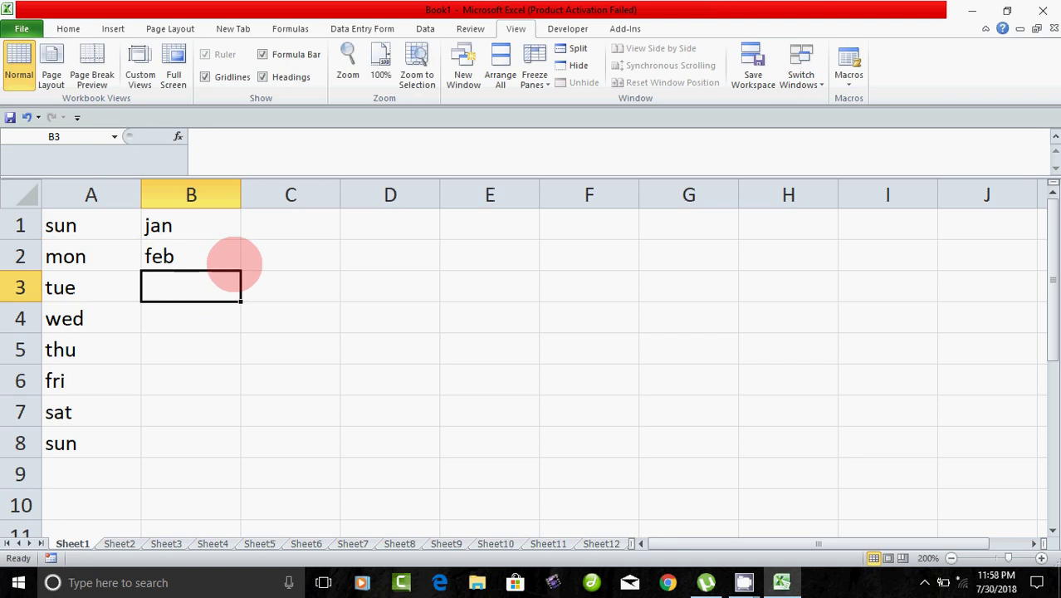
Extend the month series from B1:B2 down to cell B9 with the fill handle
left_click(211, 229)
left_click_drag(213, 222, 239, 480)
left_click(292, 423)
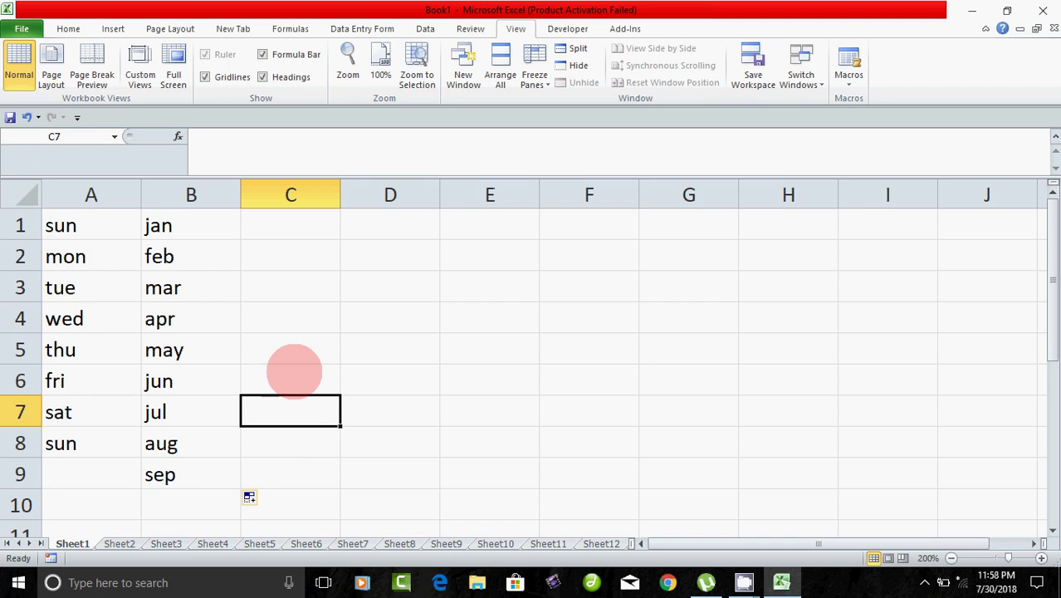
Enter one in C1 and two in C2, and autofill the pair down to cell C8
left_click(293, 227)
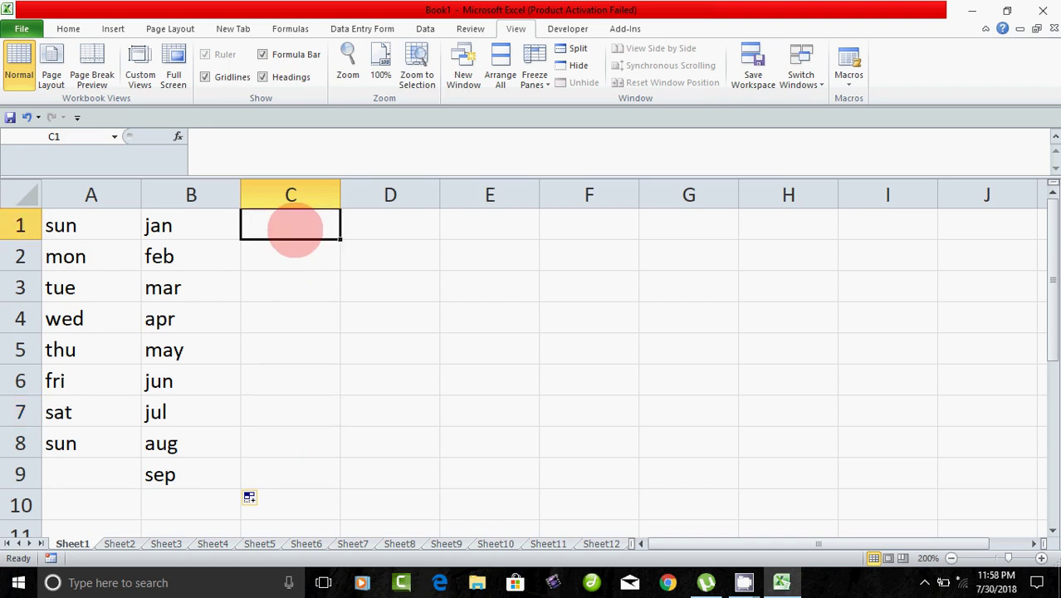
left_click_drag(91, 226, 181, 409)
left_click(345, 378)
left_click(303, 237)
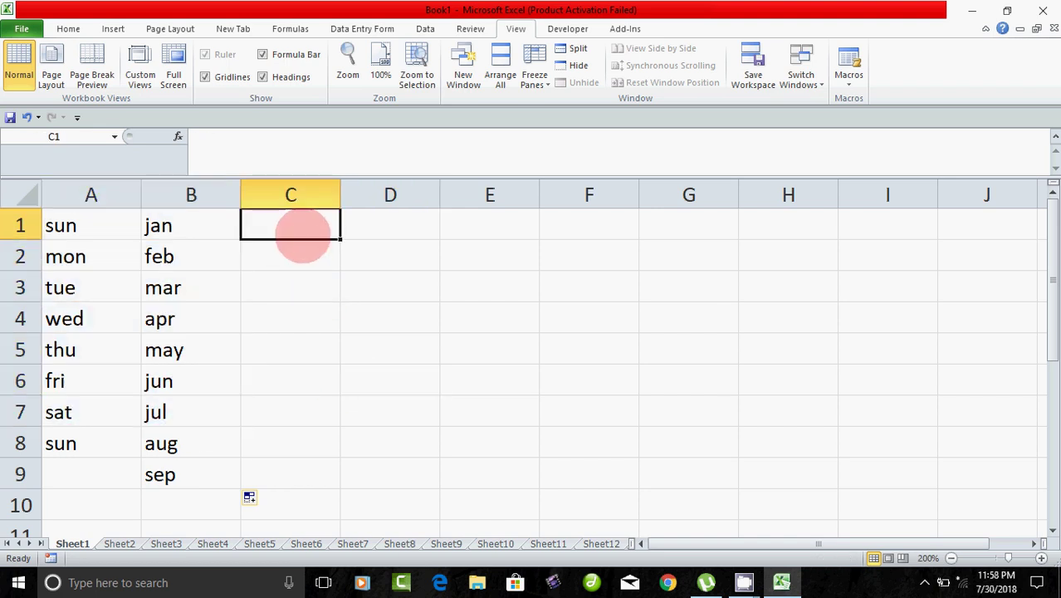
type("one")
key("Return")
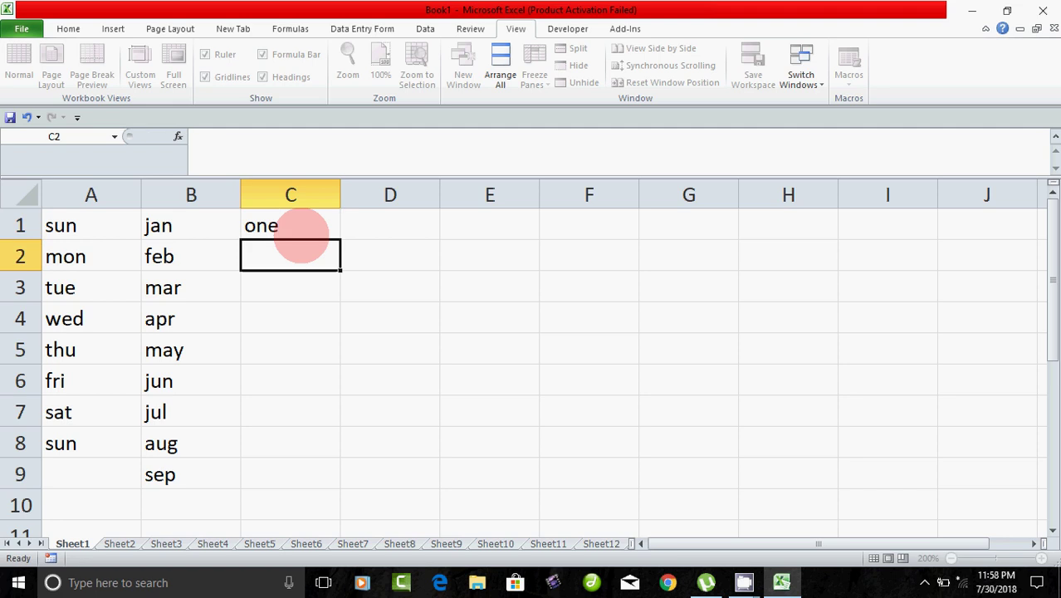
type("two")
key("Return")
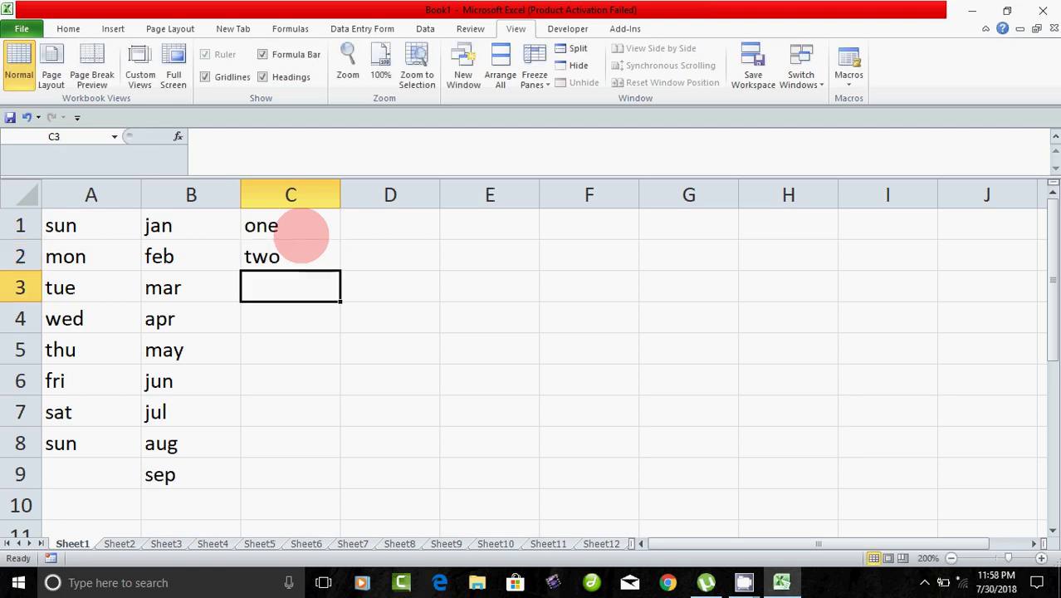
left_click_drag(297, 237, 372, 440)
left_click(393, 407)
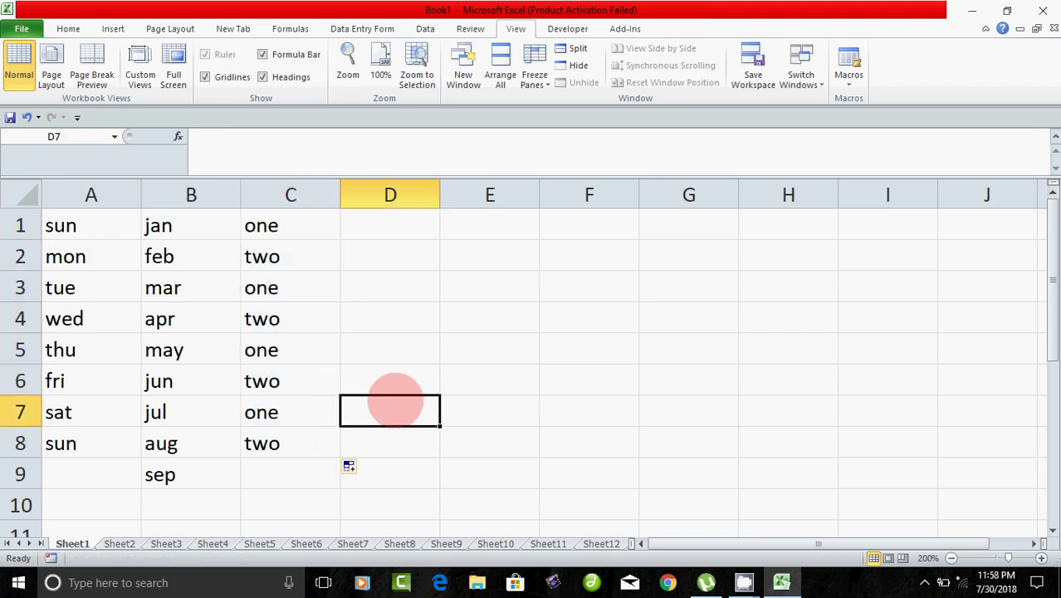
Examine how the autofilled entries in C1:C8 continue the two starting words
left_click(289, 220)
left_click(295, 253)
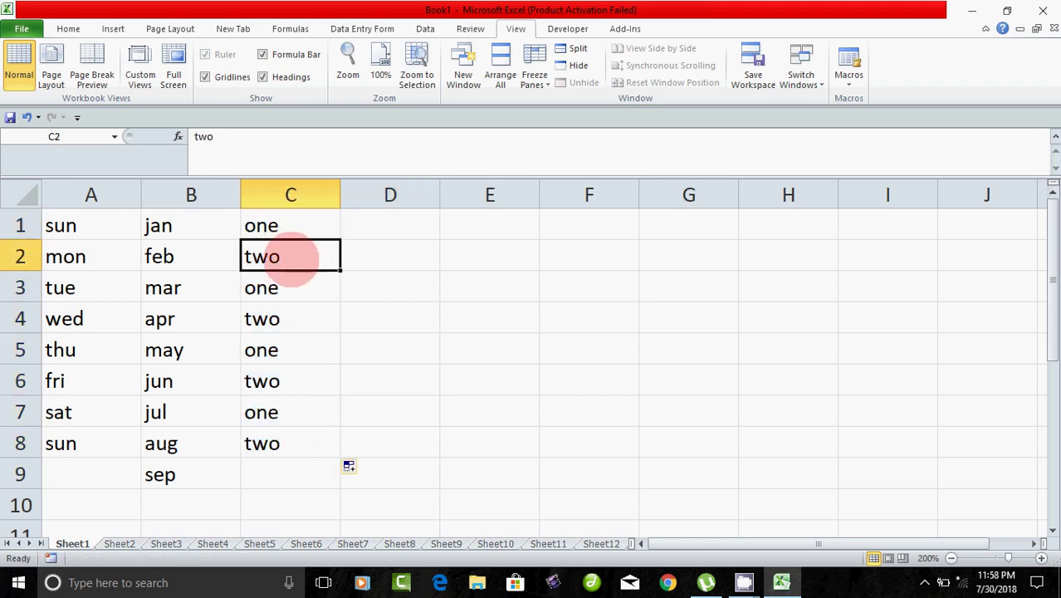
left_click(292, 288)
left_click(294, 318)
left_click(297, 348)
left_click(299, 380)
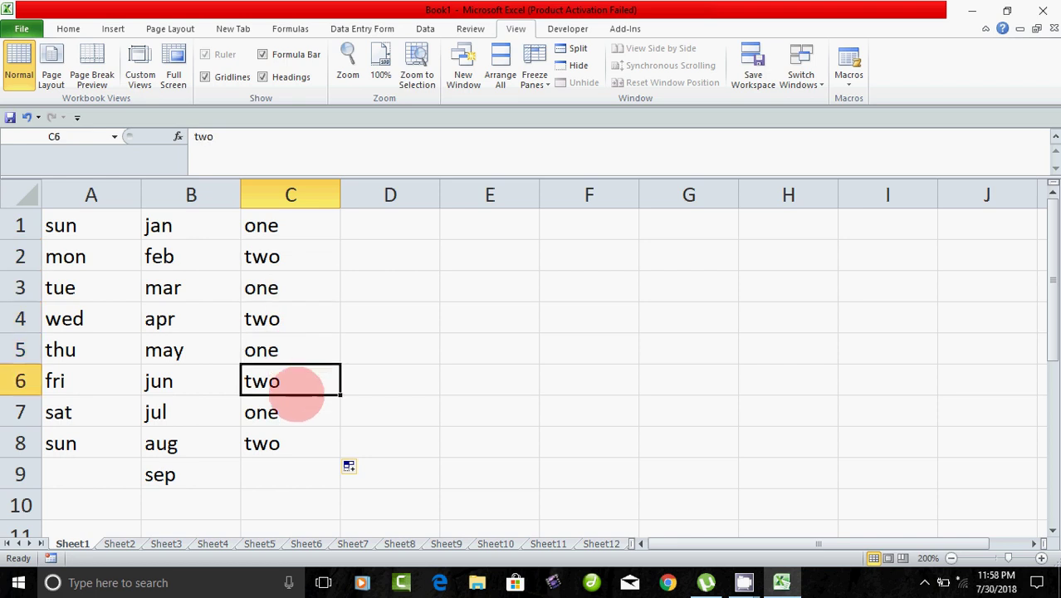
left_click(302, 411)
left_click(305, 444)
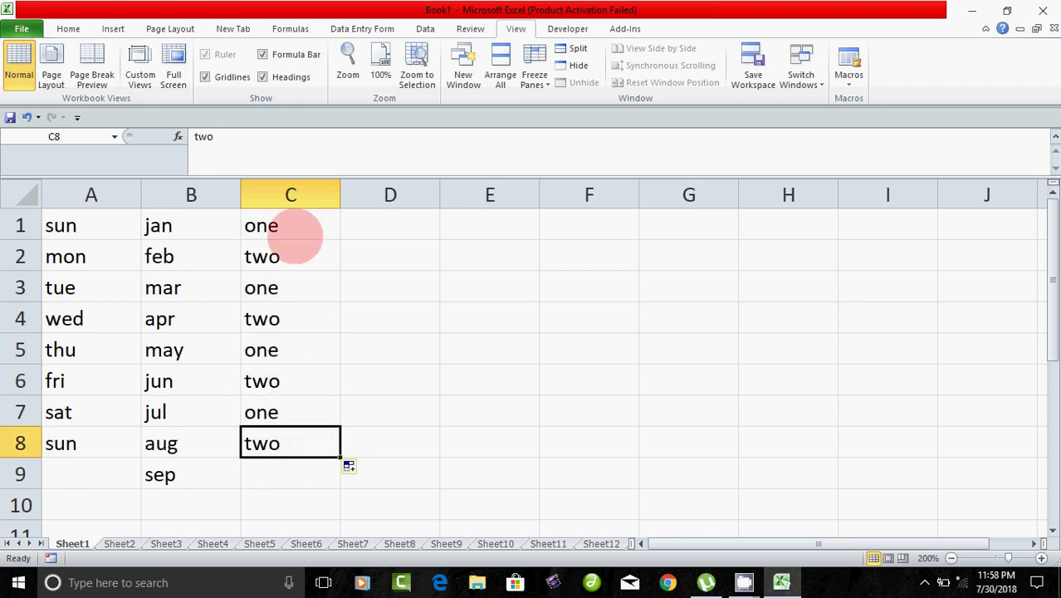
left_click(295, 226)
left_click(295, 254)
left_click(296, 287)
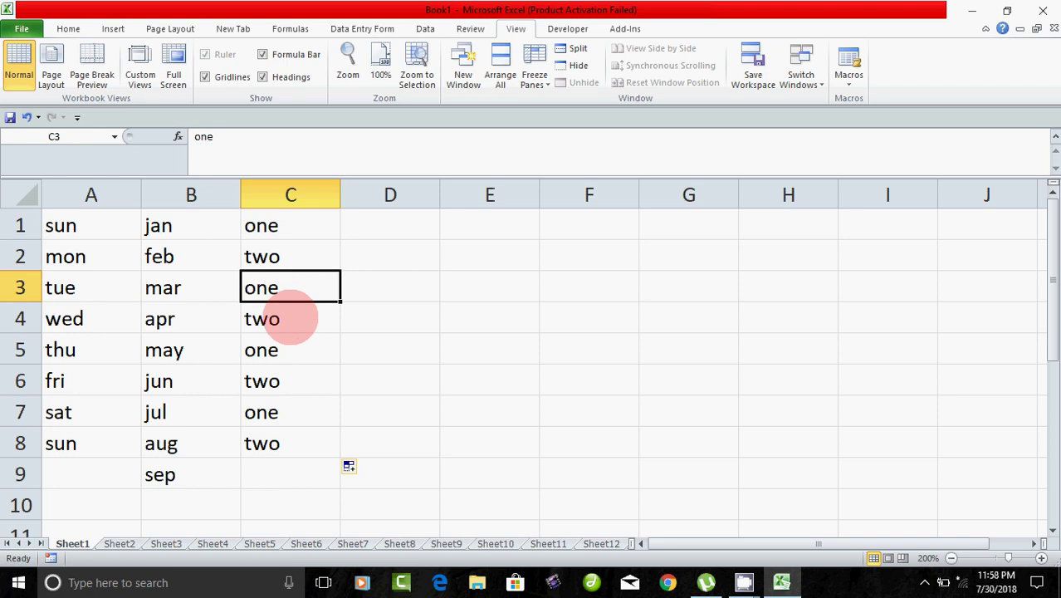
left_click(296, 319)
left_click(295, 356)
left_click(298, 382)
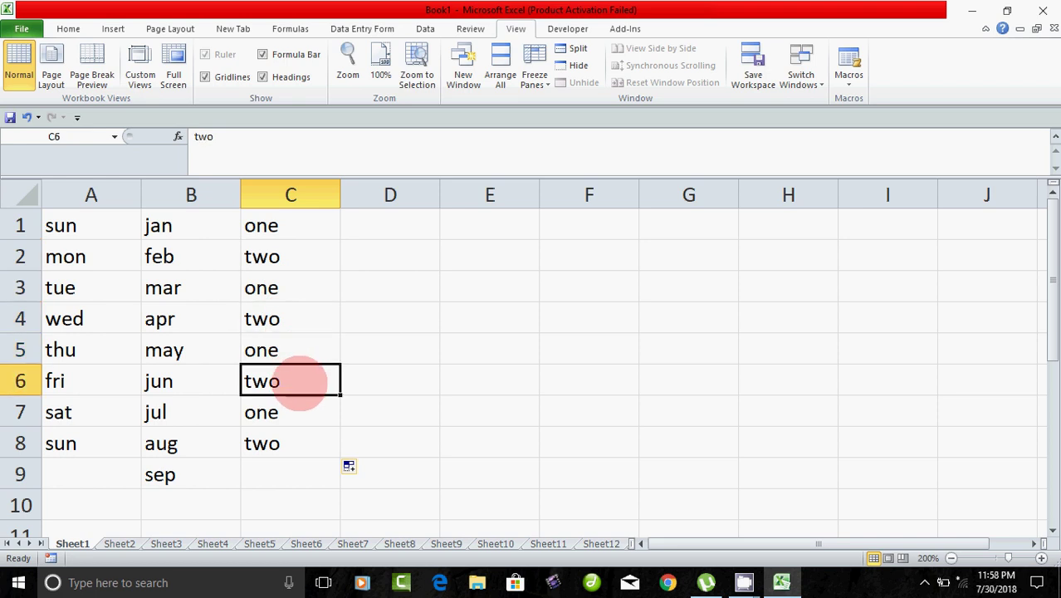
Clear all the sample data in A1:C9 and deselect the range
key("ctrl+a")
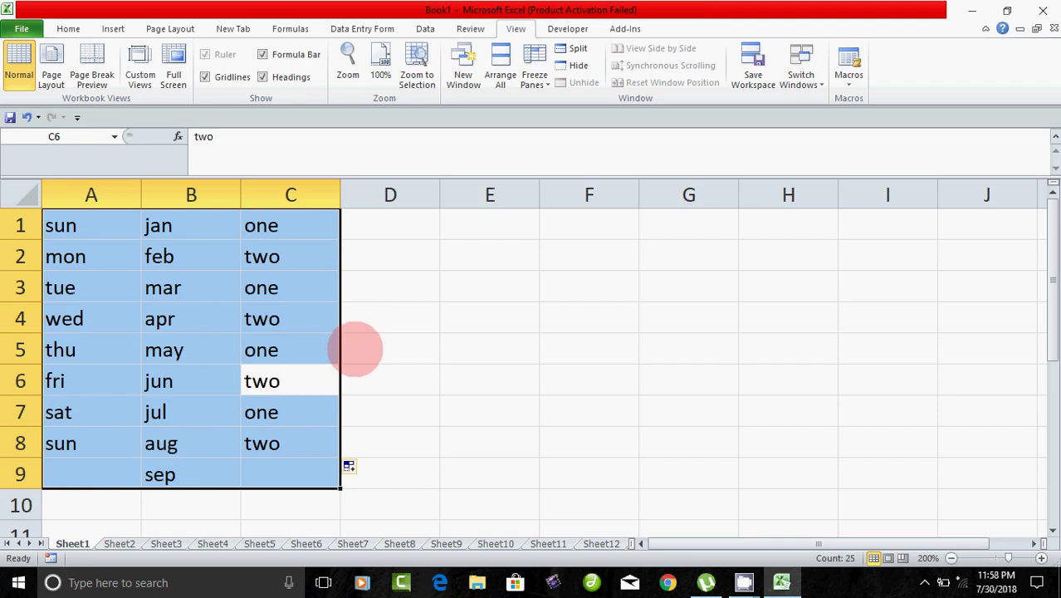
key("Delete")
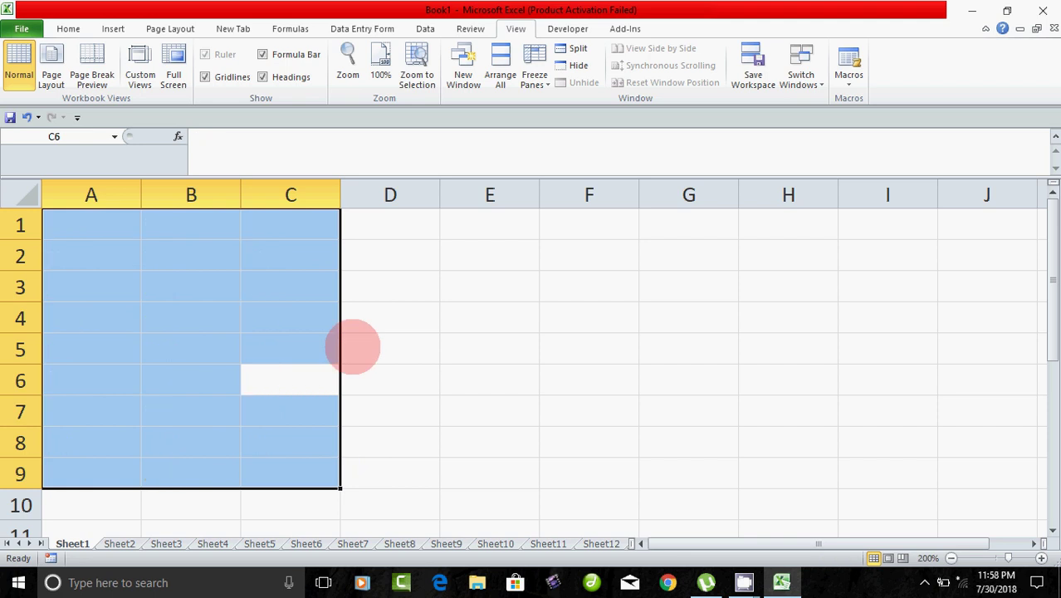
left_click(366, 379)
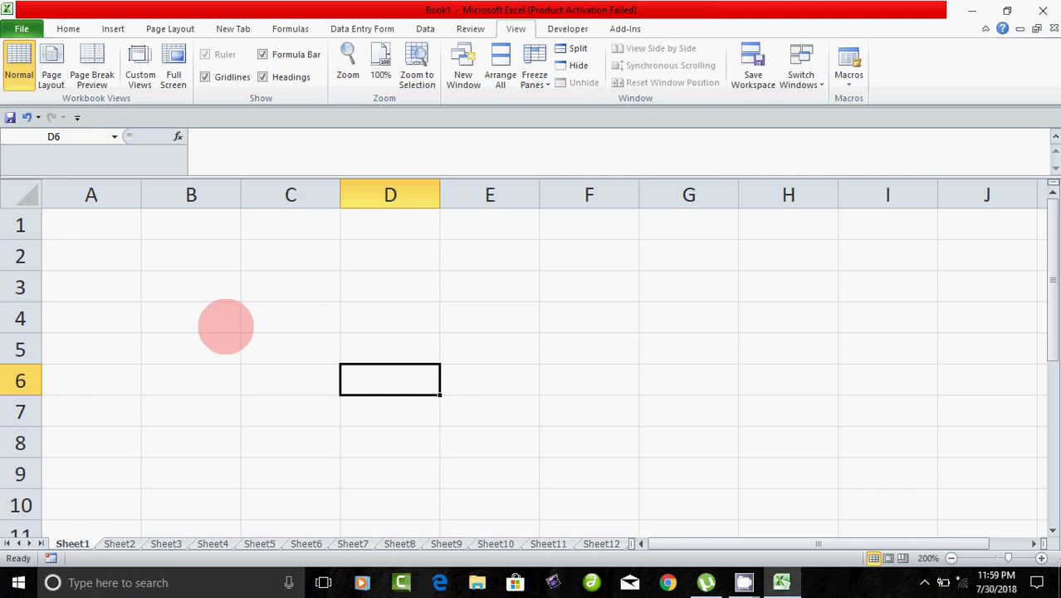
Open the Custom Lists editor from Excel's advanced options and display the entries of the Sun, Mon, Tue list
left_click(22, 30)
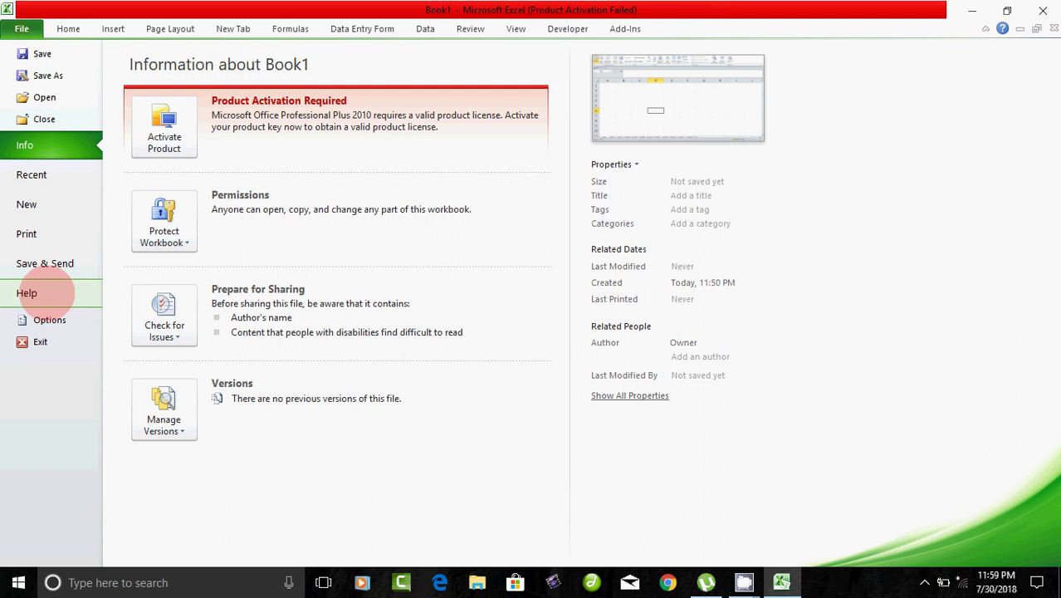
left_click(71, 322)
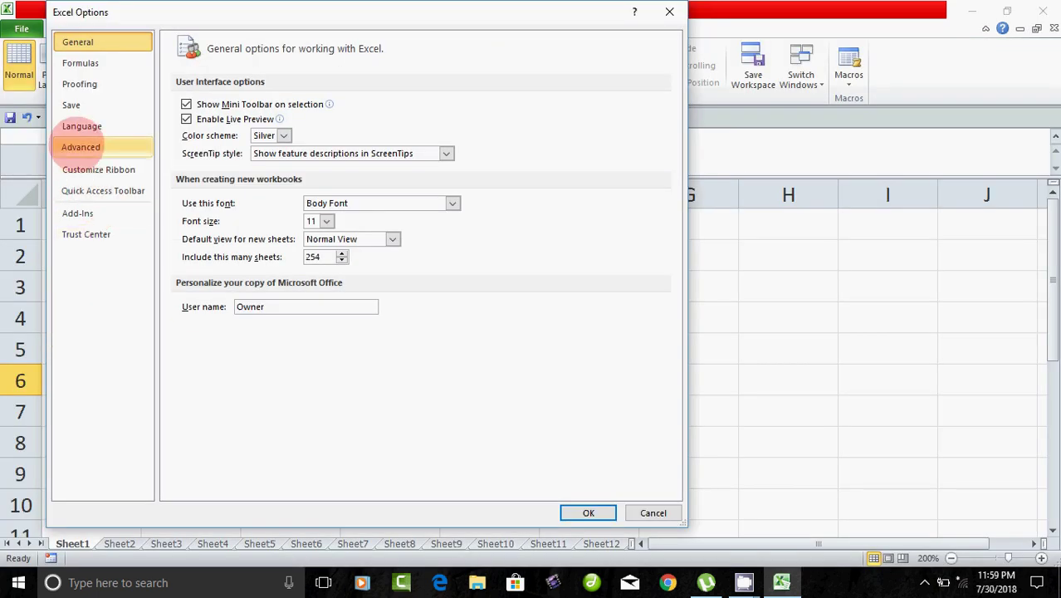
left_click(80, 146)
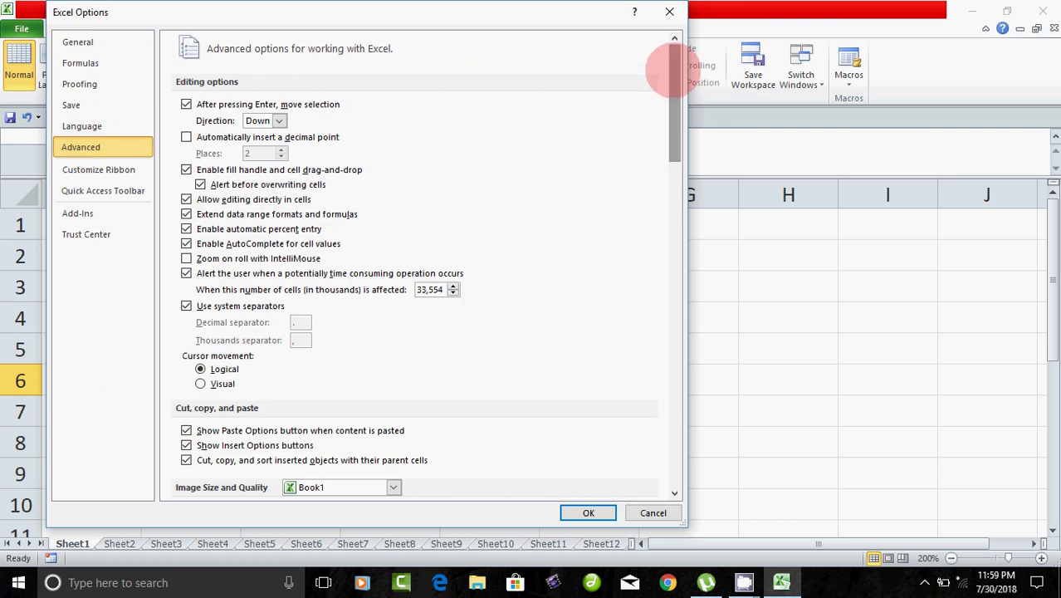
left_click_drag(674, 70, 682, 436)
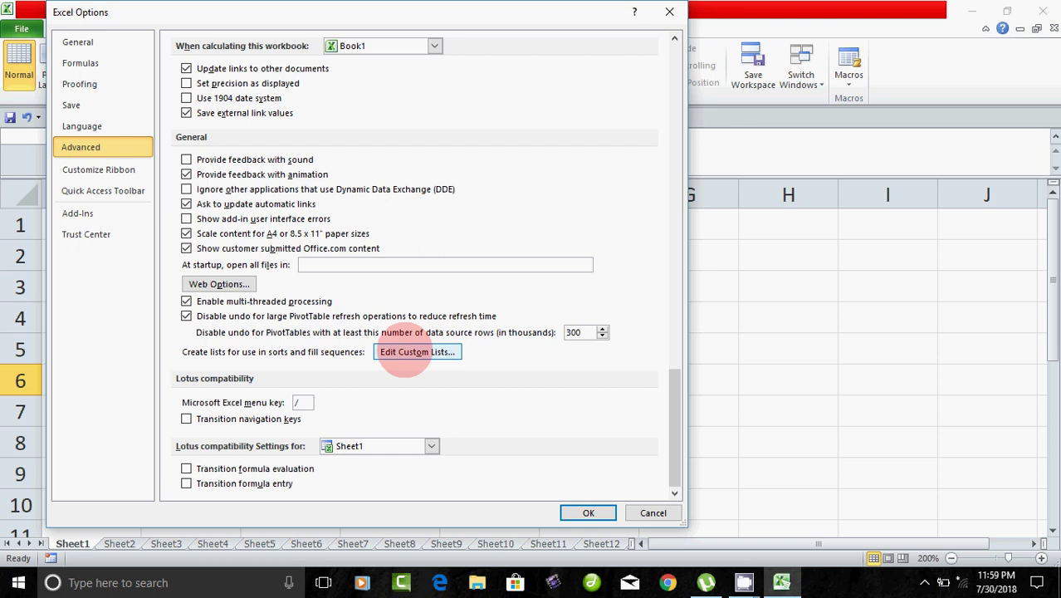
left_click(429, 353)
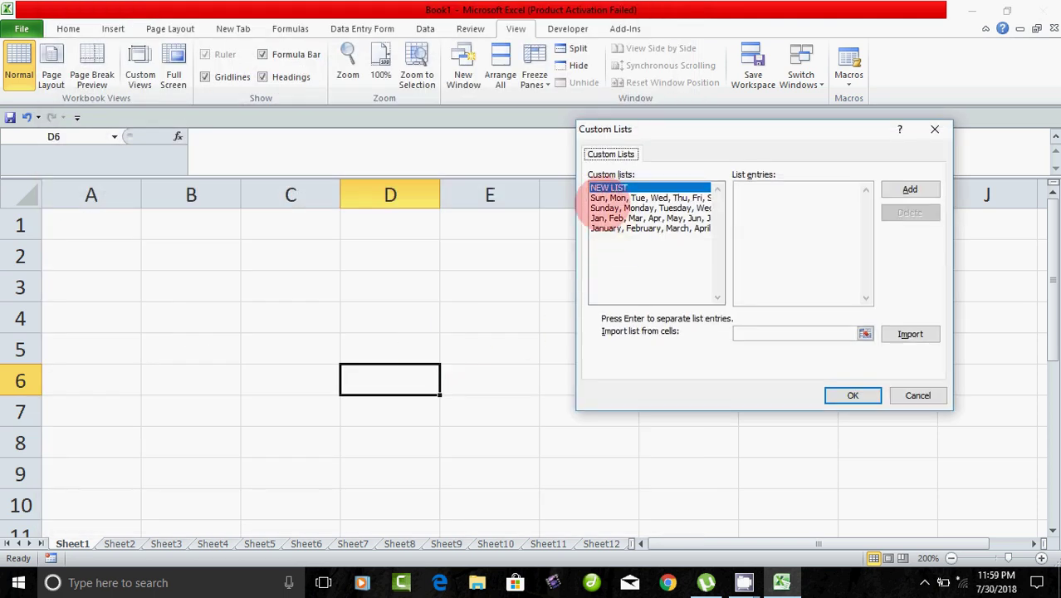
left_click(615, 199)
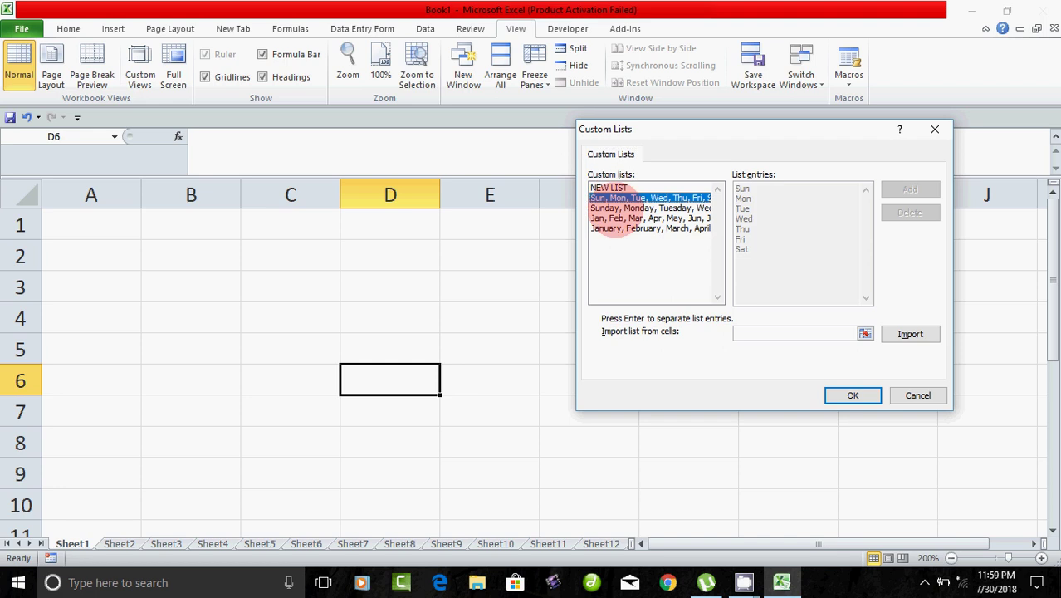
Examine the entries of the built-in short and full weekday and month lists in the Custom Lists editor
left_click(615, 208)
left_click(615, 218)
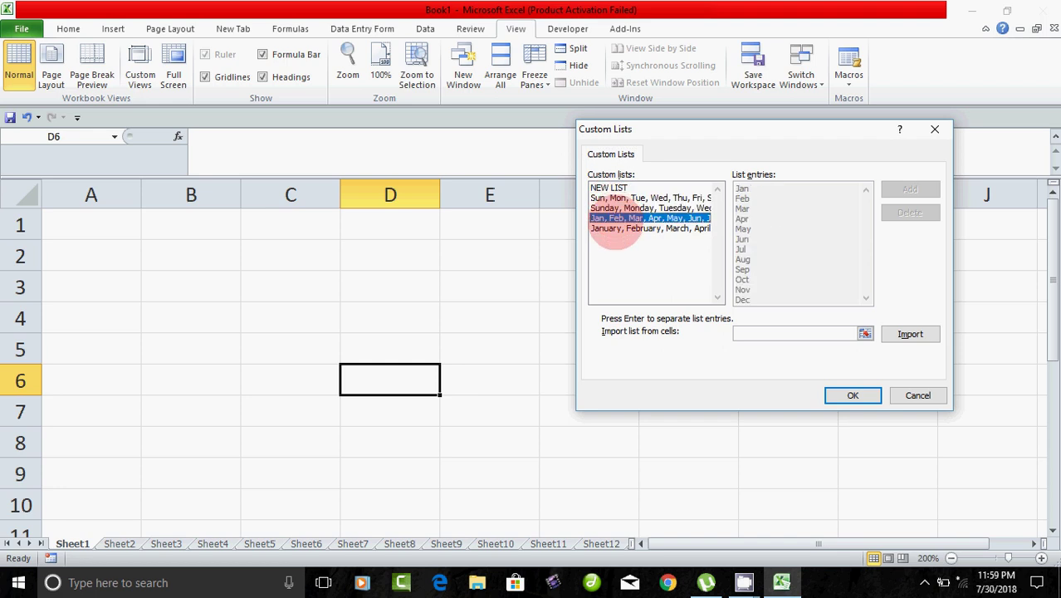
left_click(617, 229)
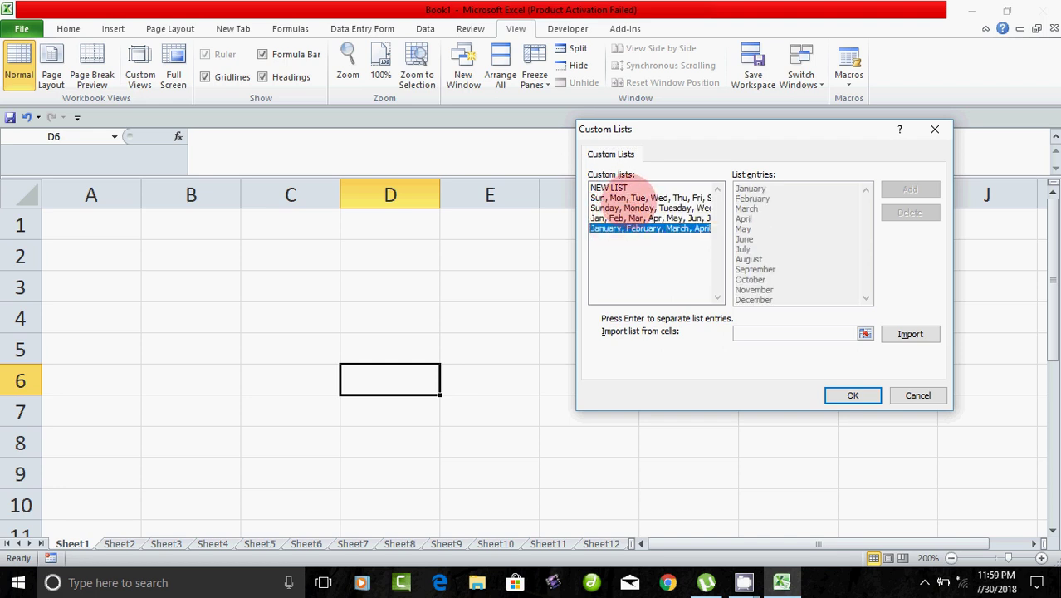
left_click(614, 199)
left_click(618, 208)
left_click(621, 219)
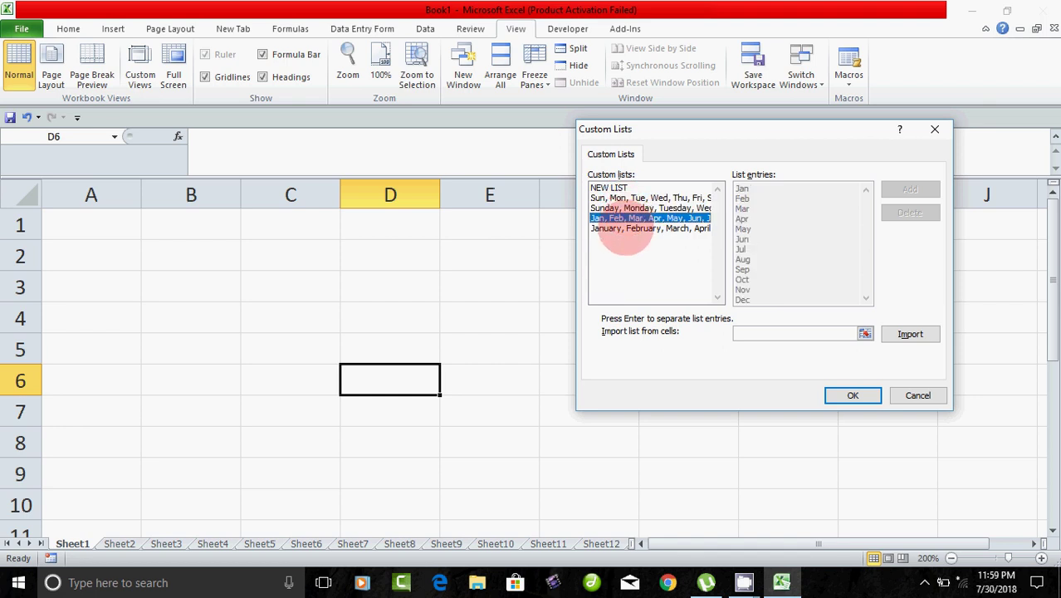
left_click(621, 228)
left_click(621, 208)
left_click(621, 199)
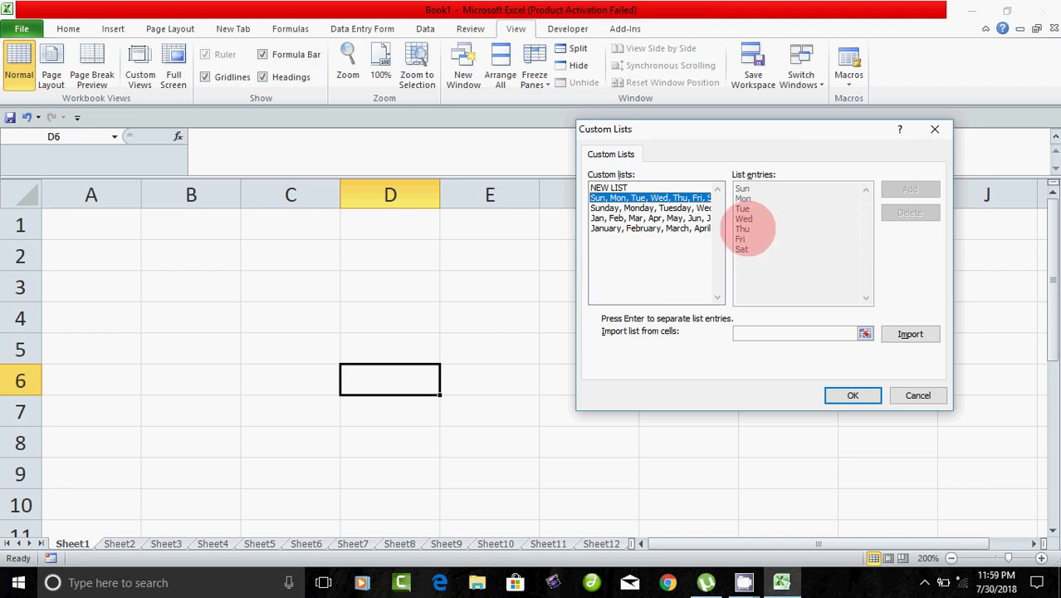
Create a new custom list with the entries one,two,three,four,five,six,seven,eight,nine,ten and apply the Excel options
left_click(610, 188)
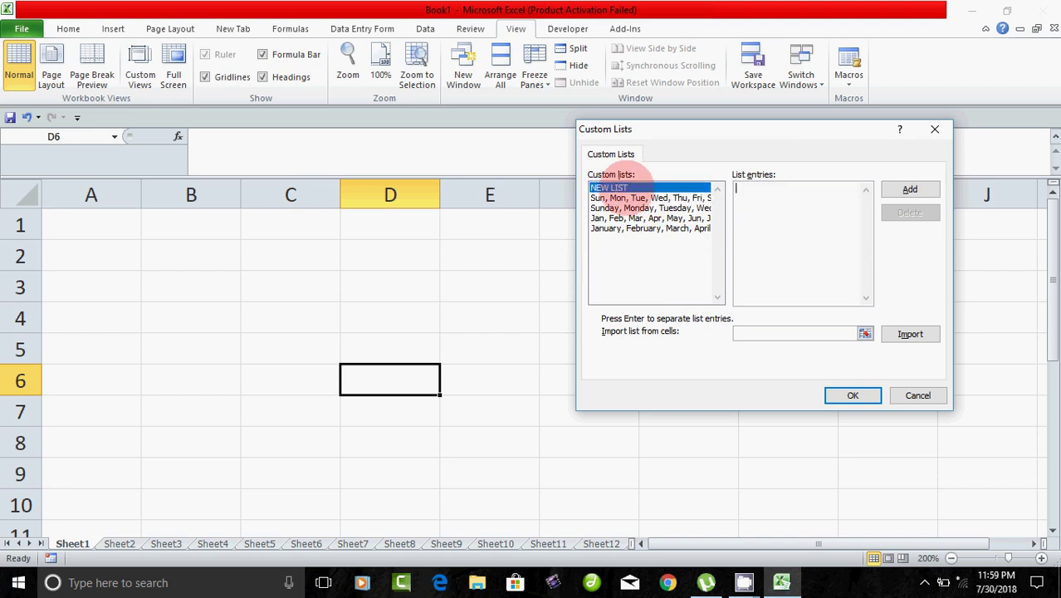
left_click(816, 202)
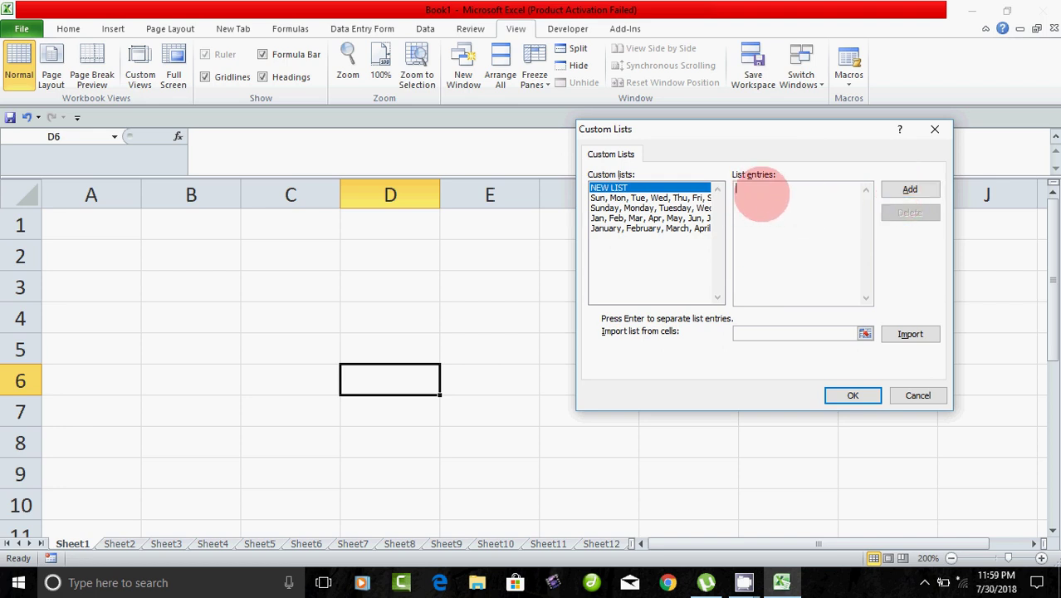
left_click(736, 190)
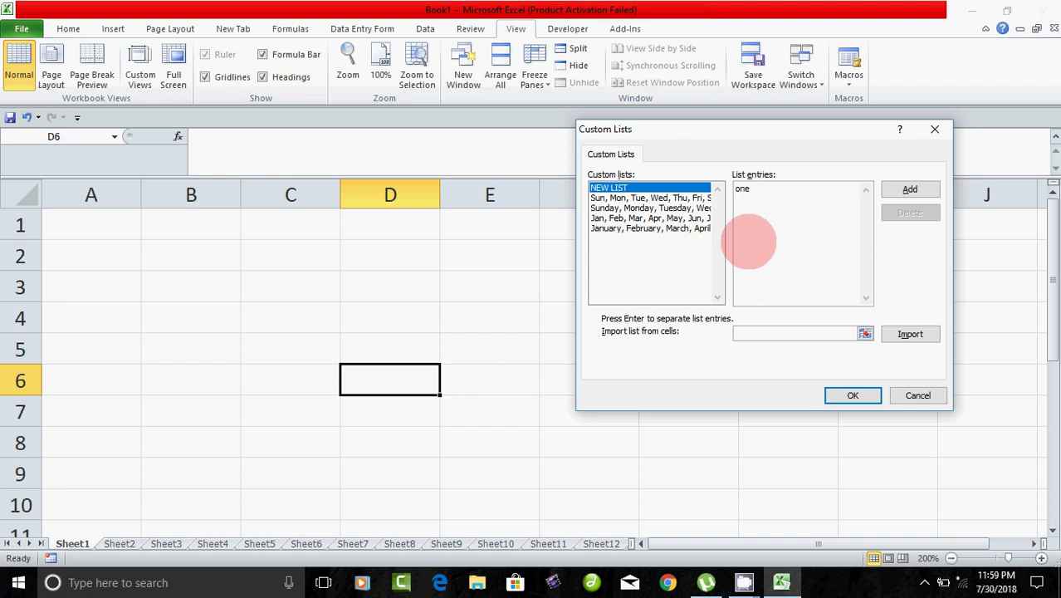
type("one,two")
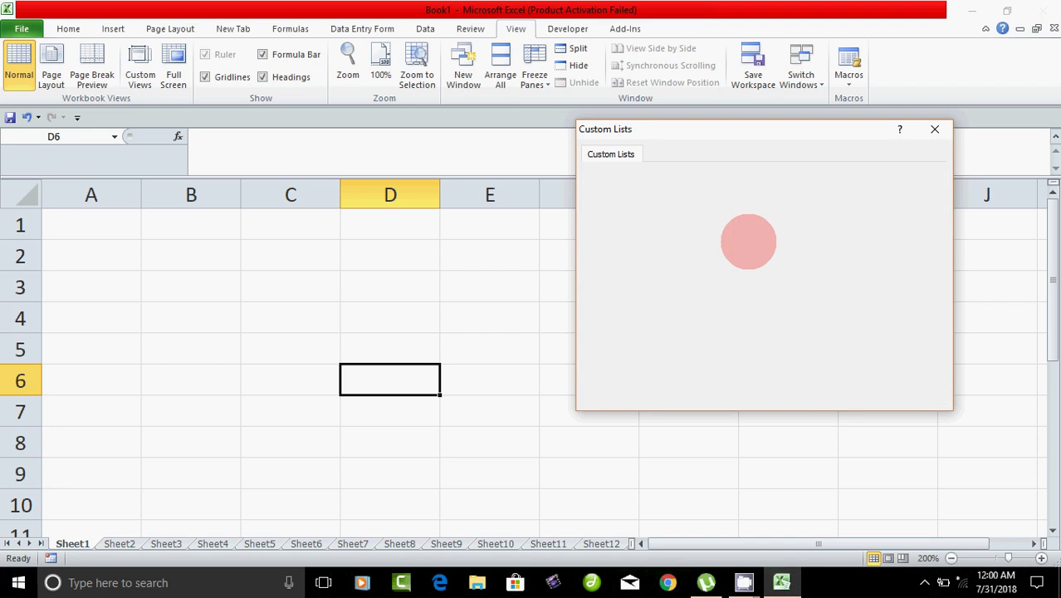
type(",three,four,five,six,seven,eight,nine,ten")
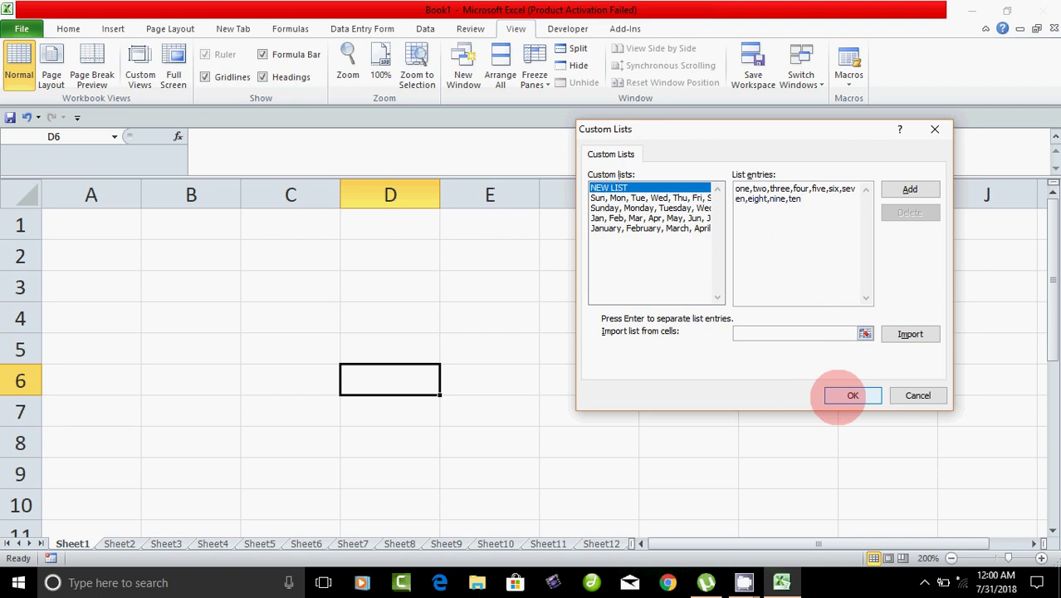
left_click(852, 395)
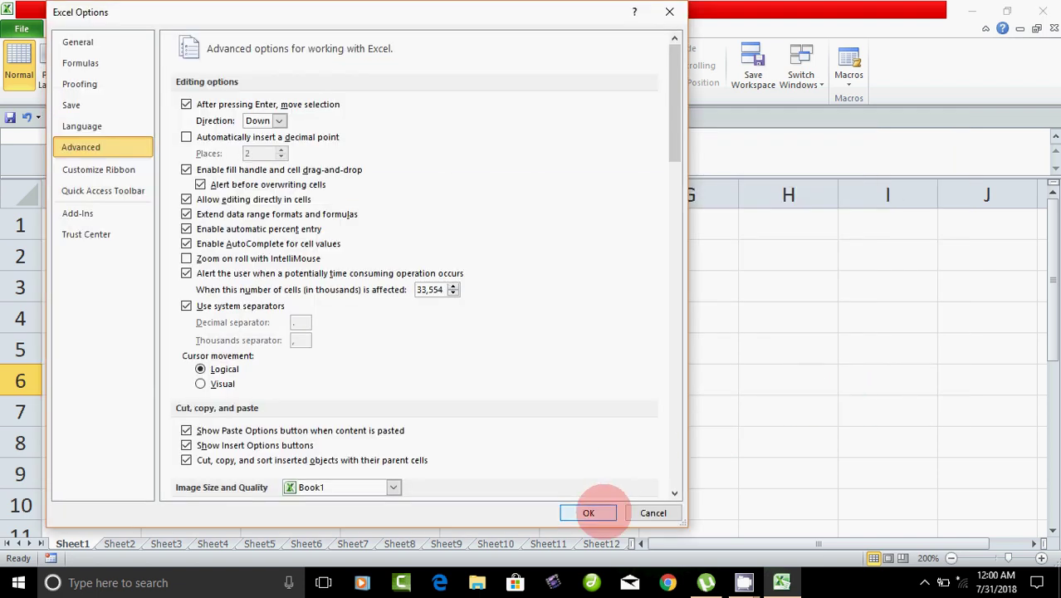
left_click(589, 513)
Enter one in A1 and two in A2, and autofill the pair down to cell A10
left_click(112, 230)
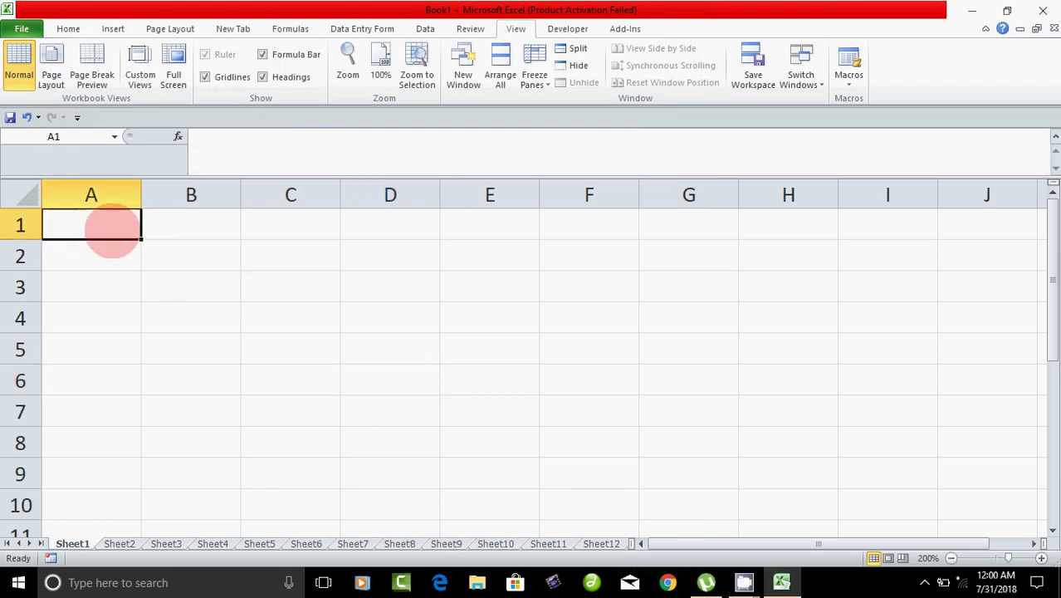
type("one")
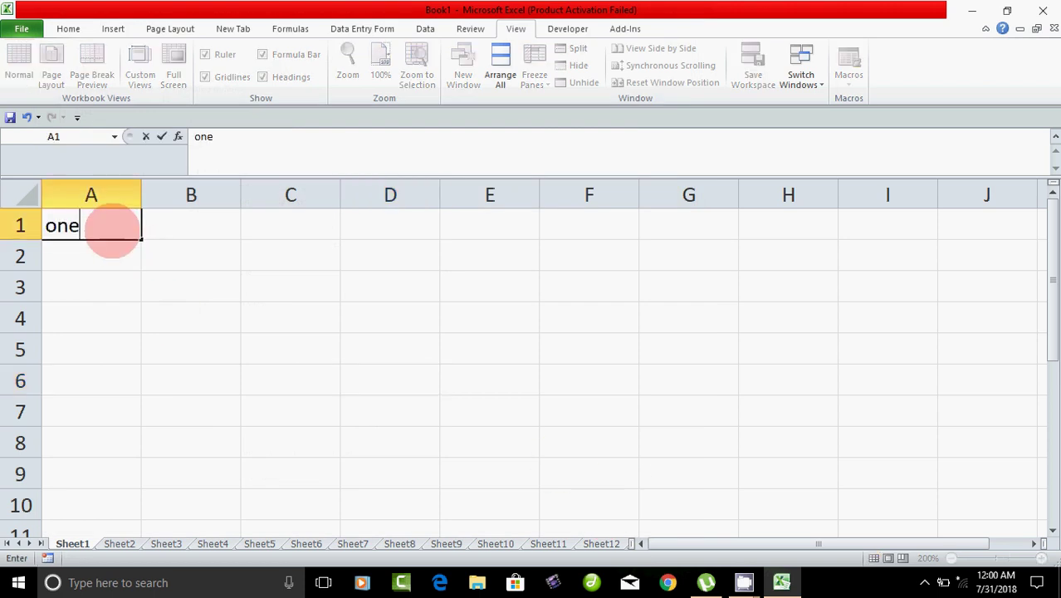
key("Return")
type("tw")
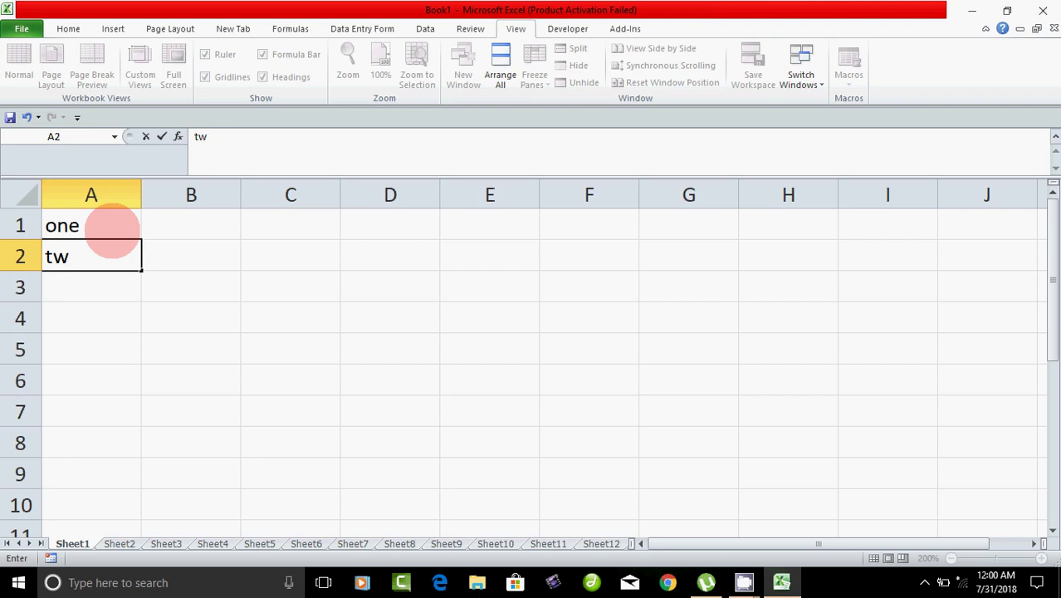
type("o")
key("Return")
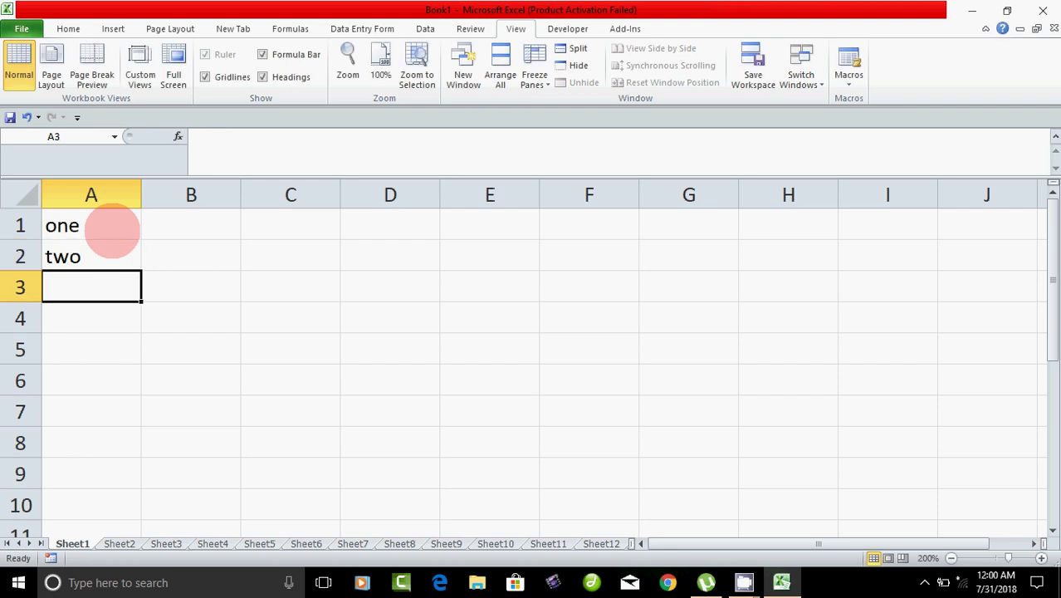
left_click_drag(111, 228, 175, 517)
left_click(226, 415)
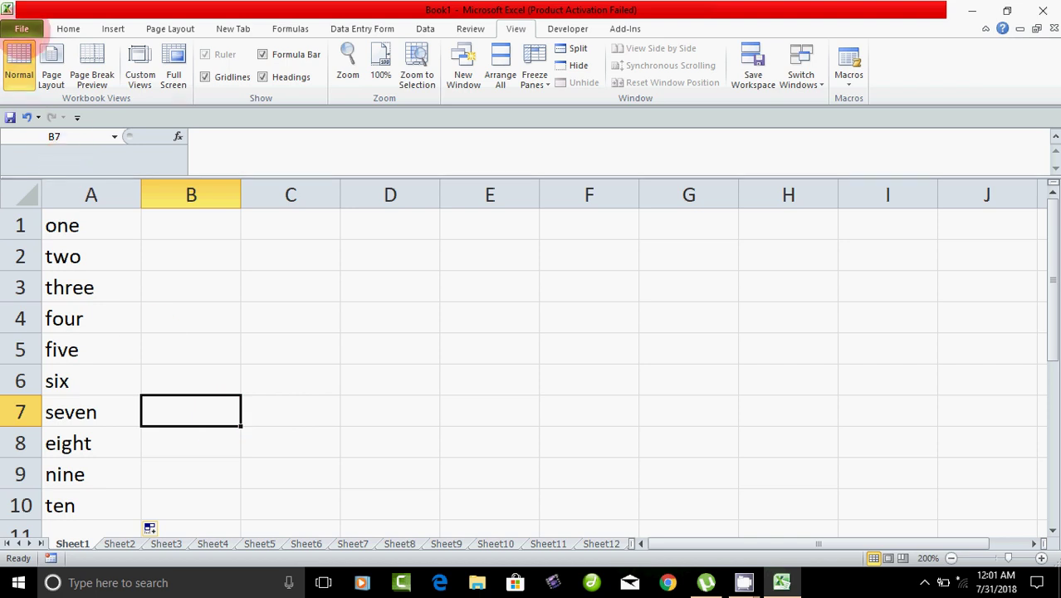
Reopen the Custom Lists editor from Excel's advanced options
left_click(24, 28)
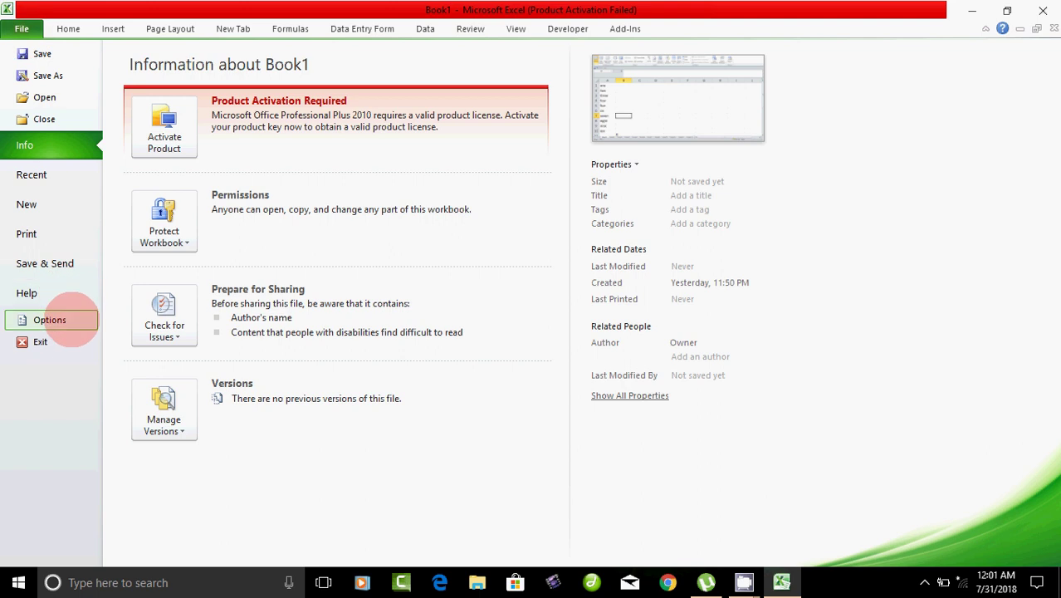
left_click(50, 320)
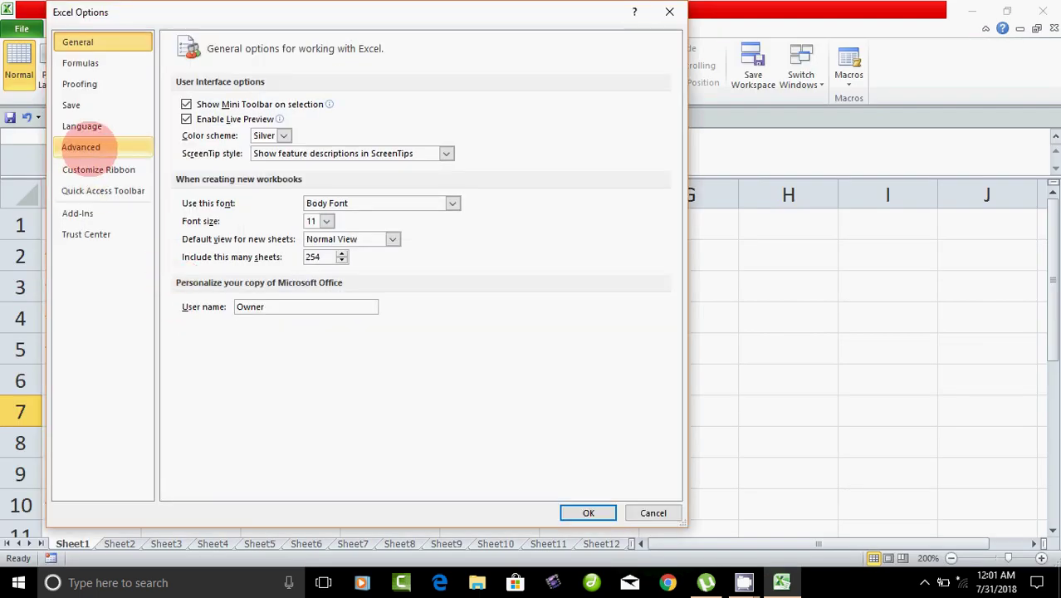
left_click(81, 147)
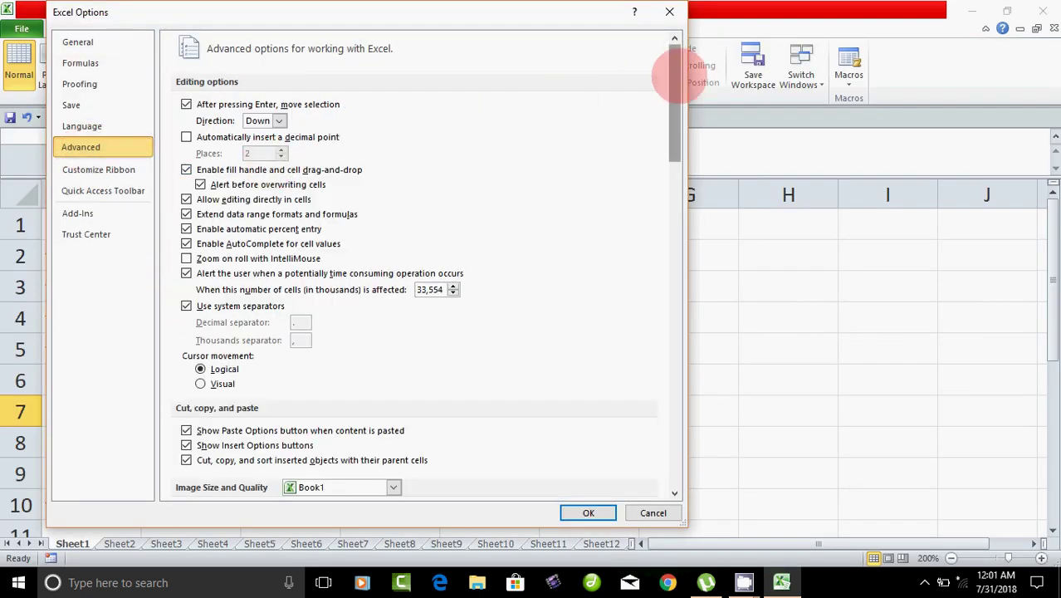
left_click_drag(675, 75, 644, 419)
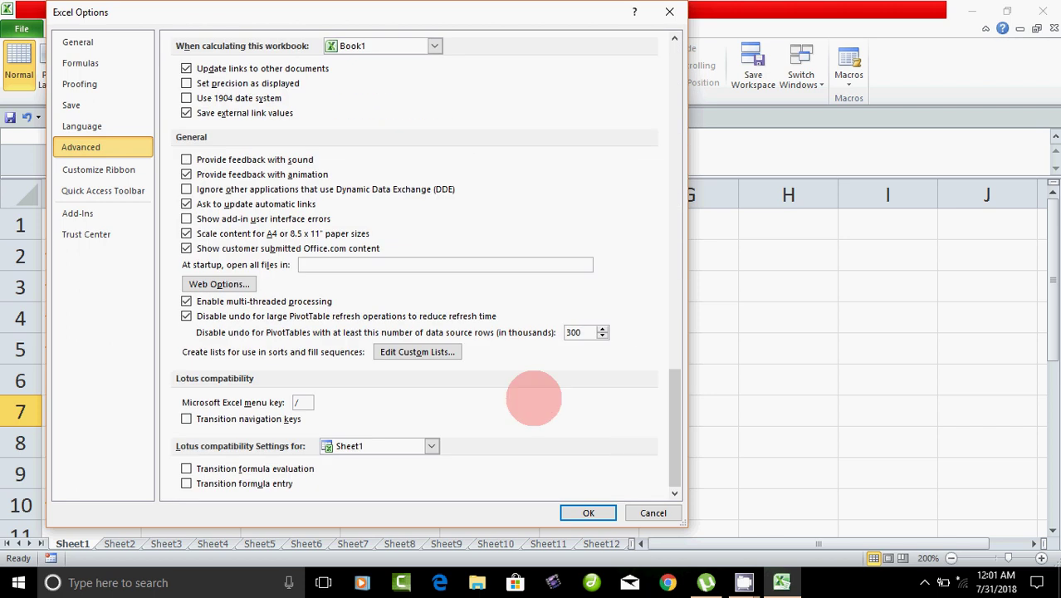
left_click(425, 352)
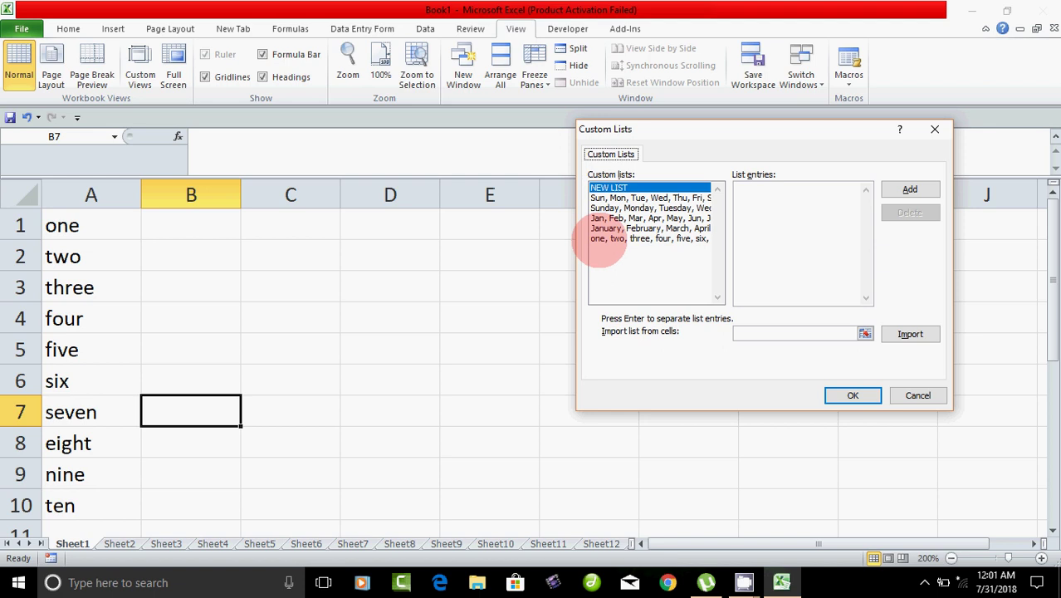
Delete the custom list running from one to ten and confirm the Custom Lists changes
left_click(610, 238)
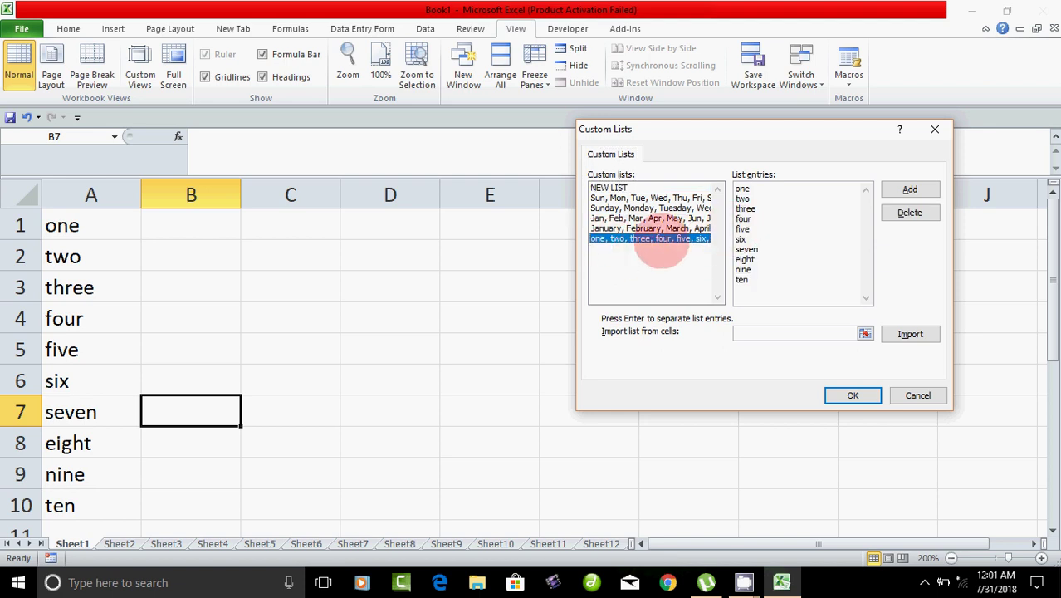
left_click(910, 214)
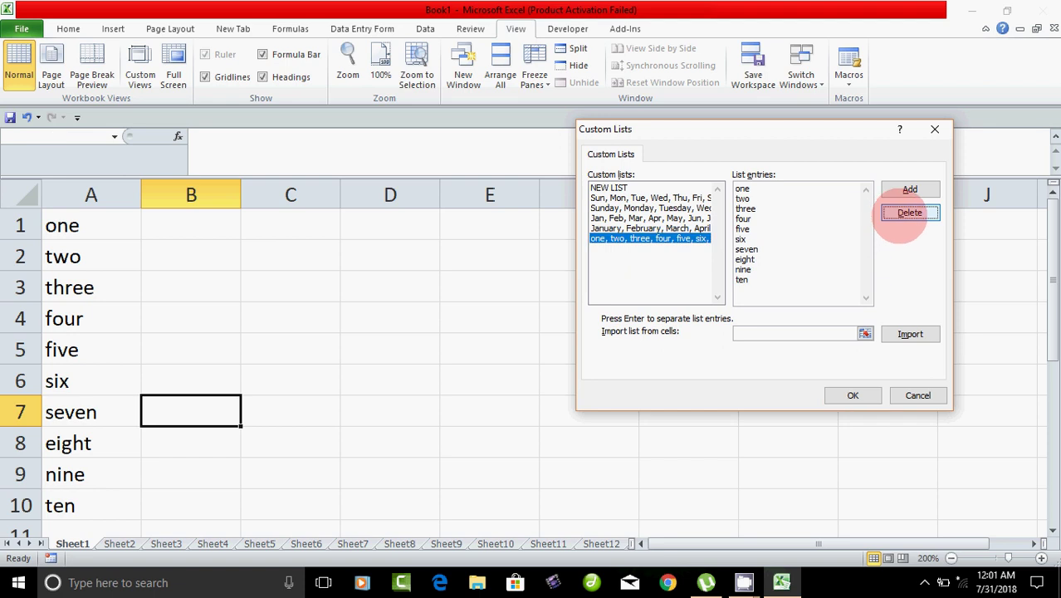
left_click(510, 330)
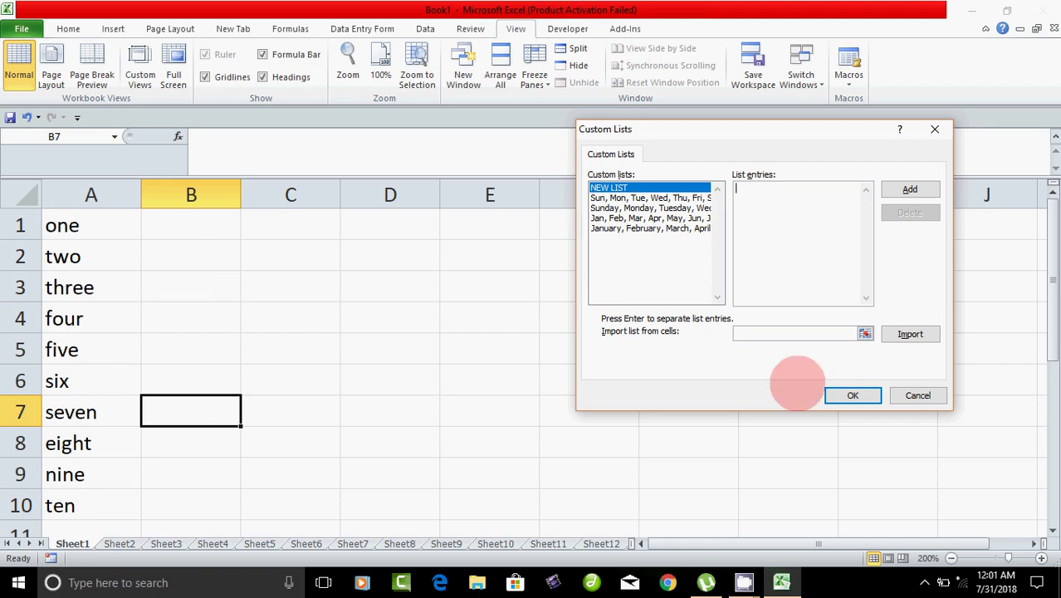
left_click(830, 395)
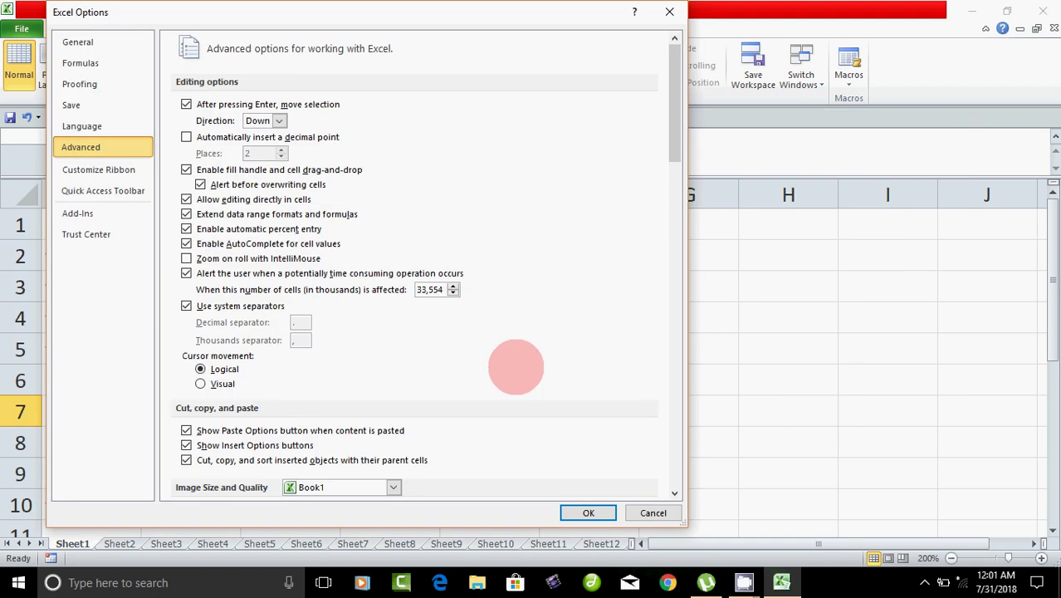